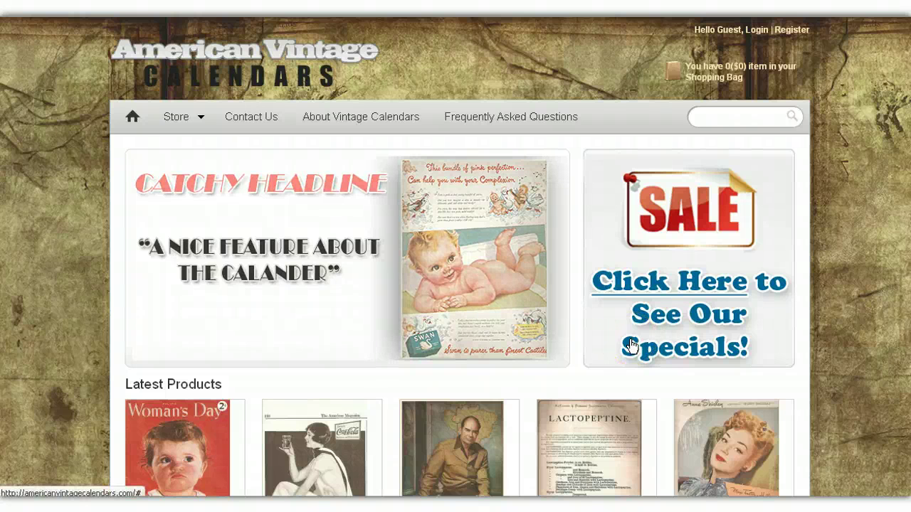
# Step: Open the Babies Collection product from the Latest Products on the store's home page
pyautogui.click(620, 378)
pyautogui.scroll(-1, 620, 378)
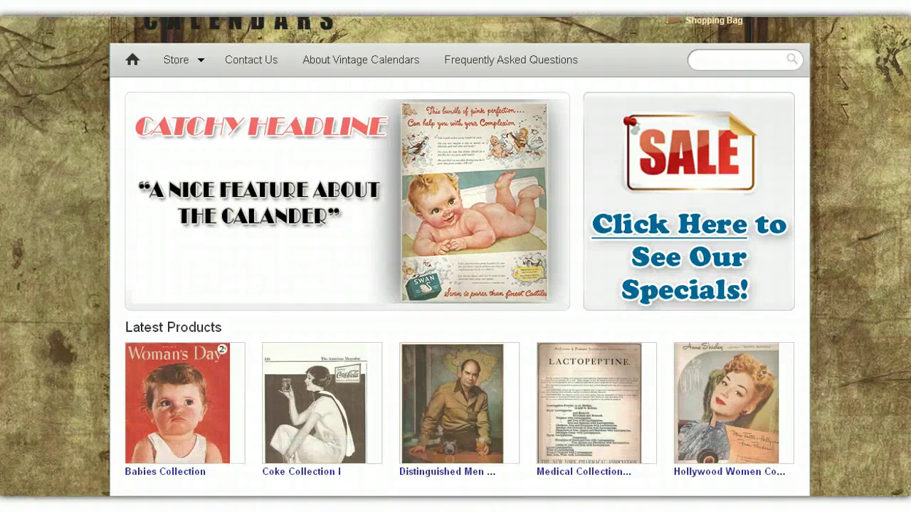
pyautogui.scroll(-3, 460, 285)
pyautogui.click(224, 237)
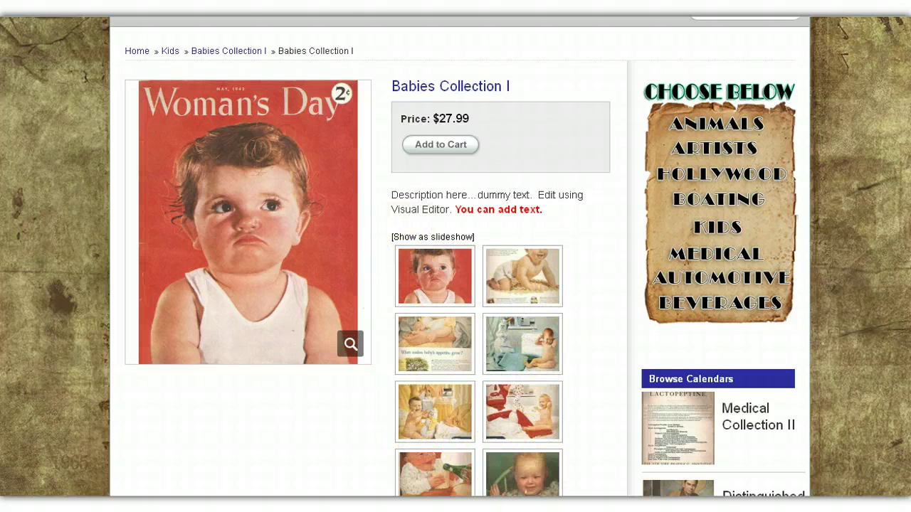
# Step: Look through the Babies Collection I gallery, stepping through several enlarged calendar images from the thumbnails on the product page
pyautogui.scroll(-4, 455, 256)
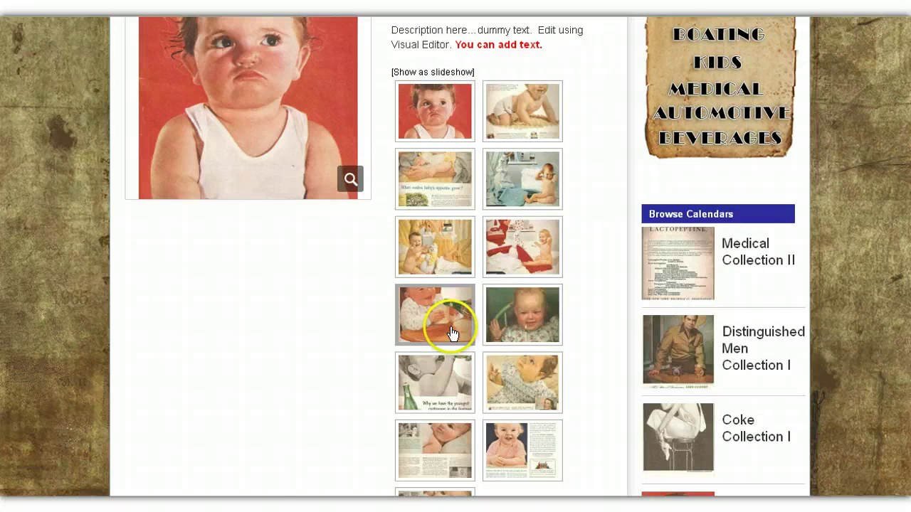
pyautogui.click(534, 158)
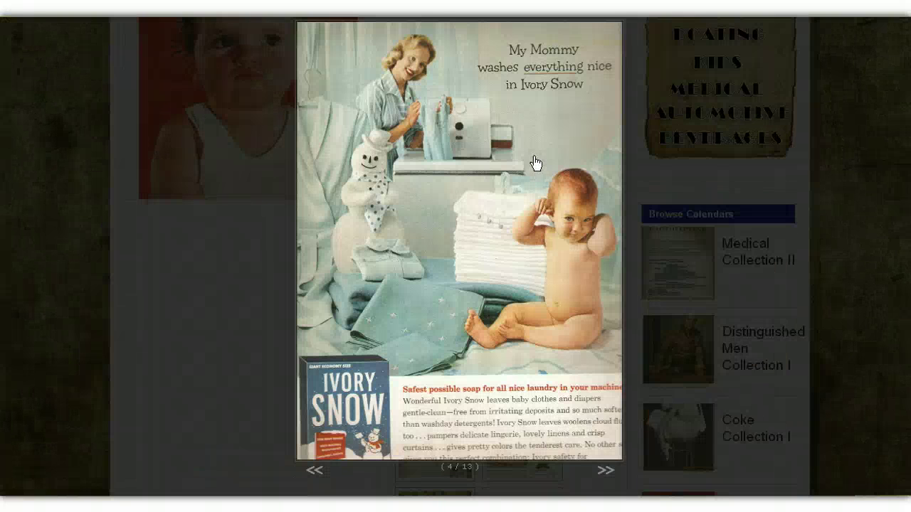
pyautogui.click(604, 471)
pyautogui.click(603, 472)
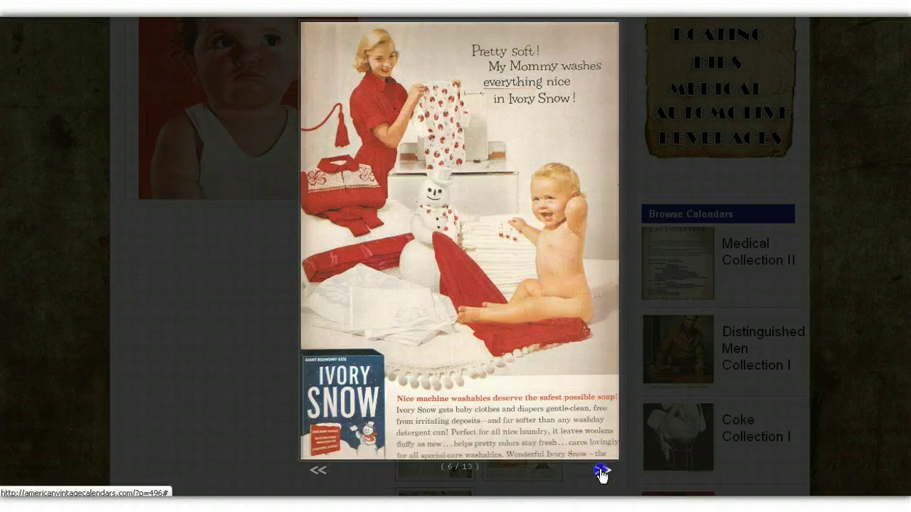
pyautogui.click(602, 471)
pyautogui.click(520, 151)
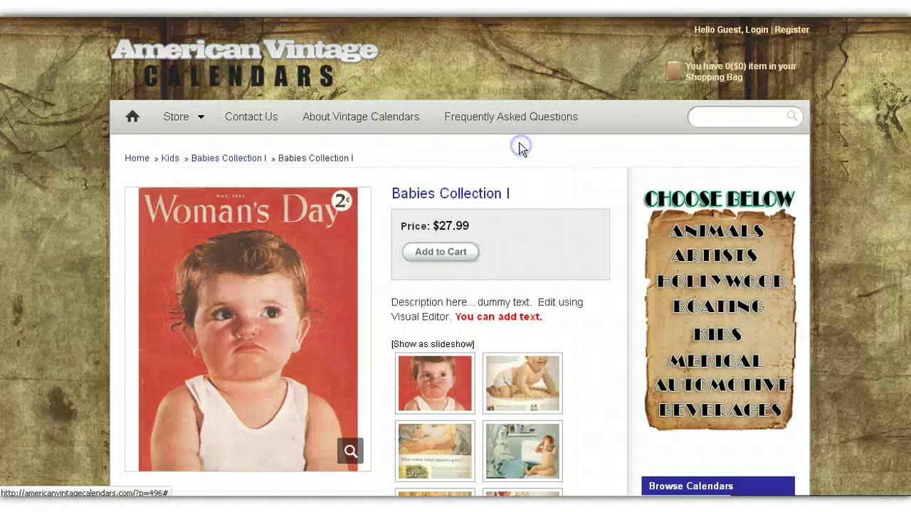
pyautogui.scroll(-7, 456, 257)
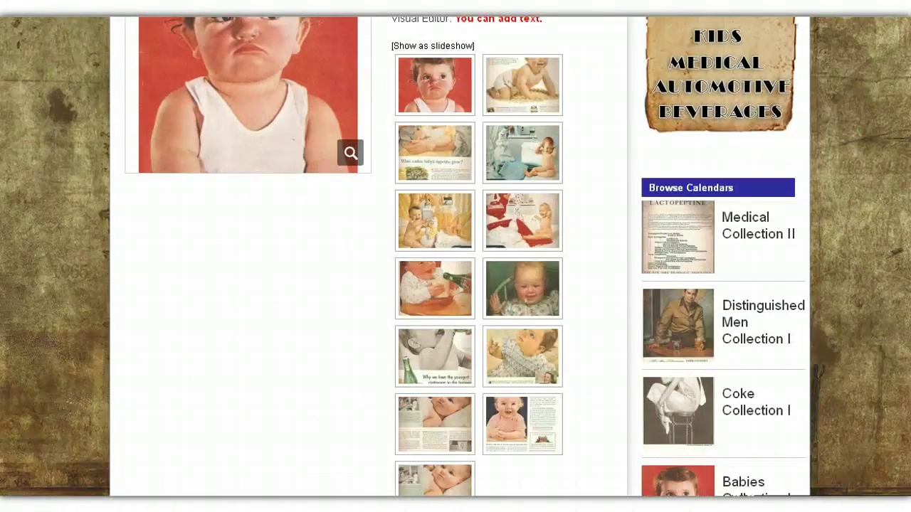
pyautogui.scroll(7, 455, 256)
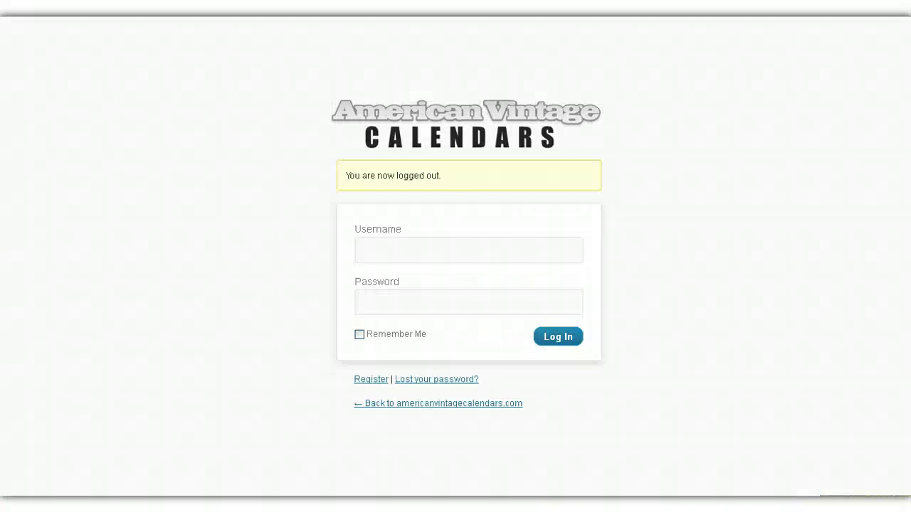
# Step: Log in as SiteAdmin with the account password and dismiss the browser's offer to remember it
pyautogui.click(468, 244)
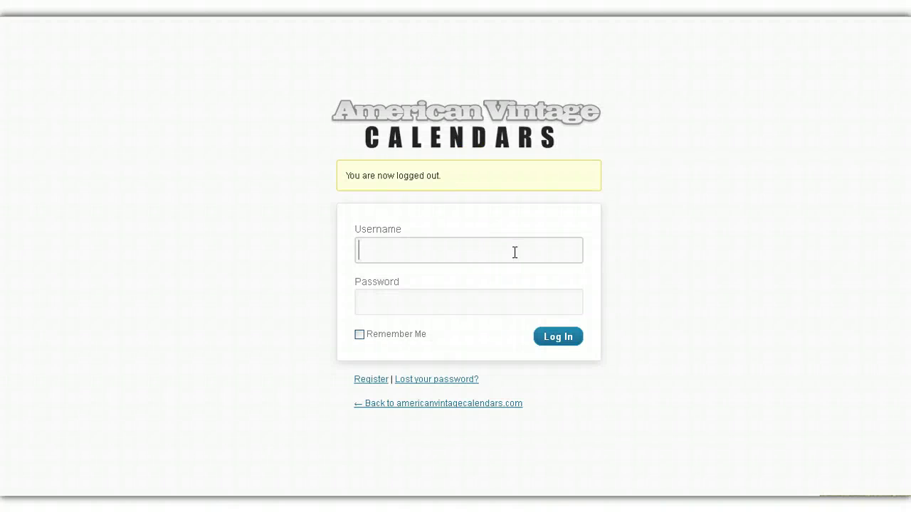
pyautogui.write('S')
pyautogui.press('Down')
pyautogui.press('Tab')
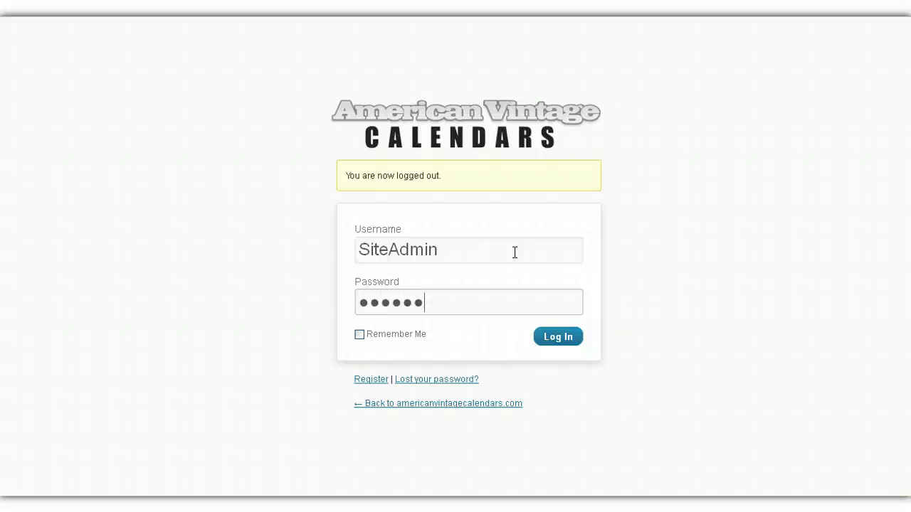
pyautogui.press('Return')
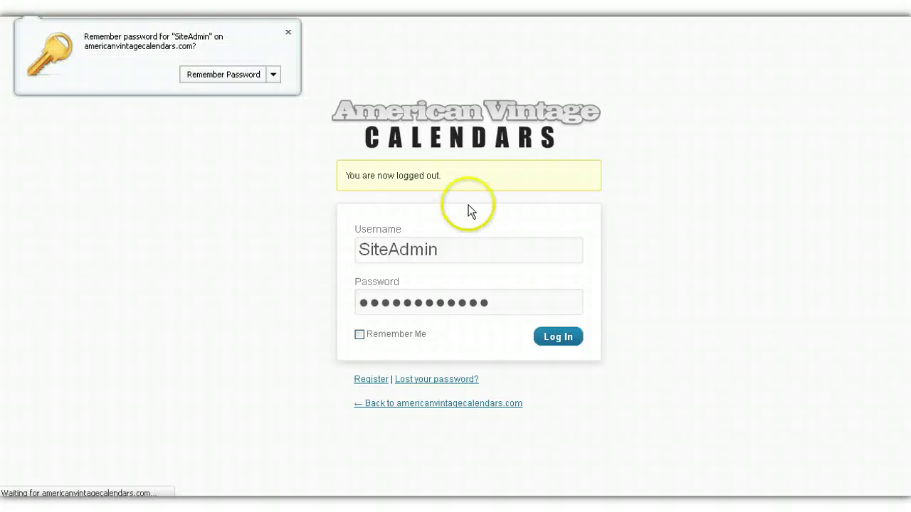
pyautogui.click(289, 32)
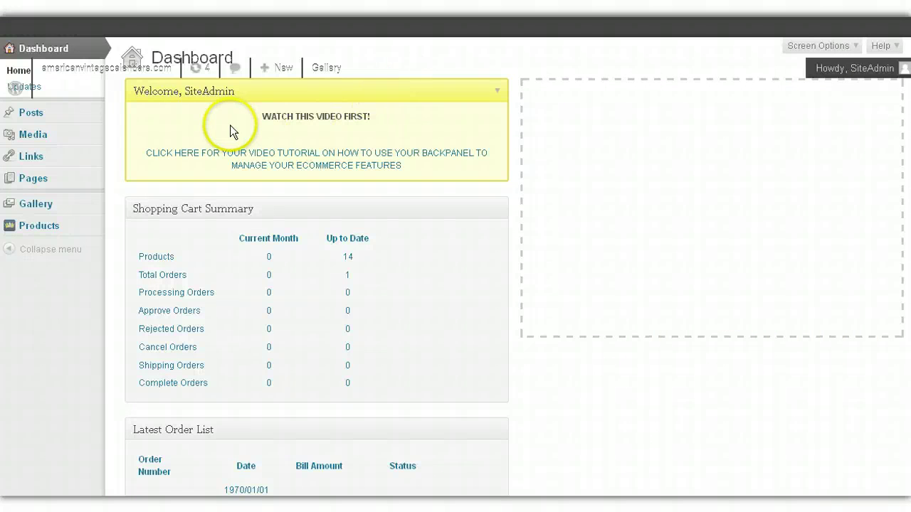
# Step: Open the Gallery's Add Gallery / Images page and dismiss the client side resize tip
pyautogui.moveTo(82, 203)
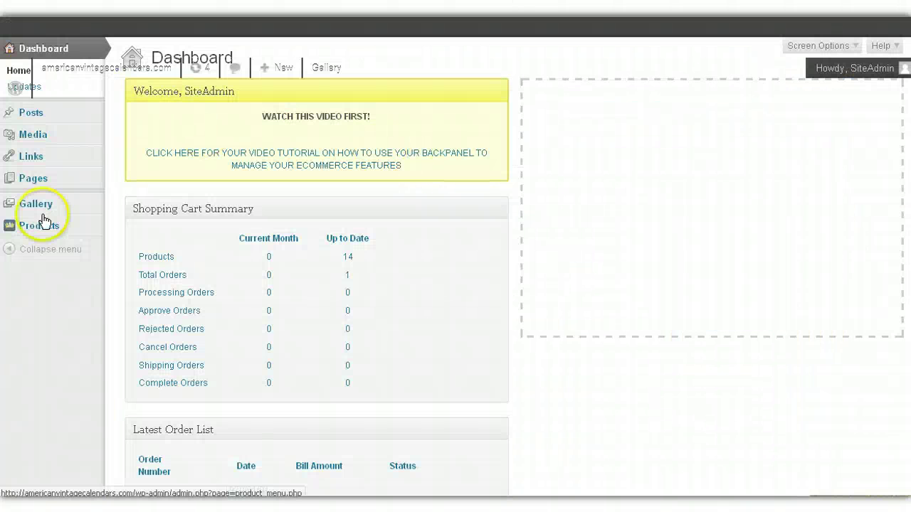
pyautogui.moveTo(94, 233)
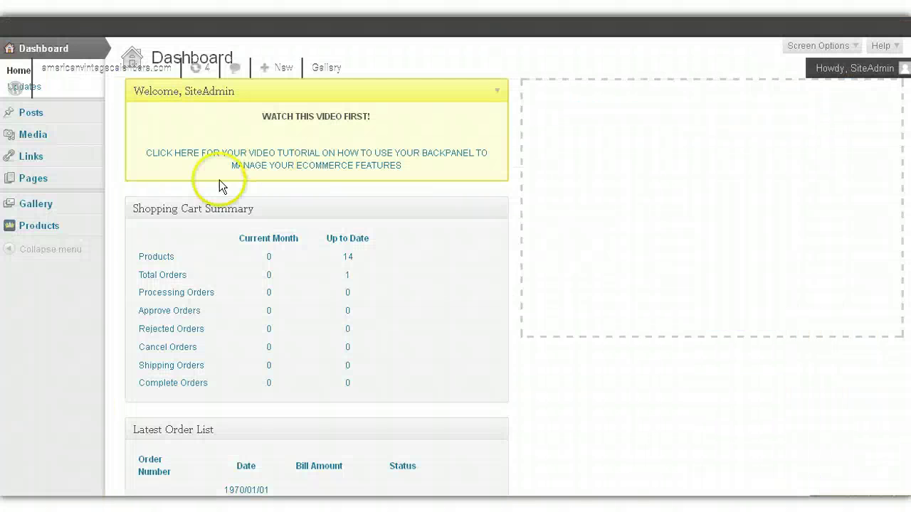
pyautogui.moveTo(83, 207)
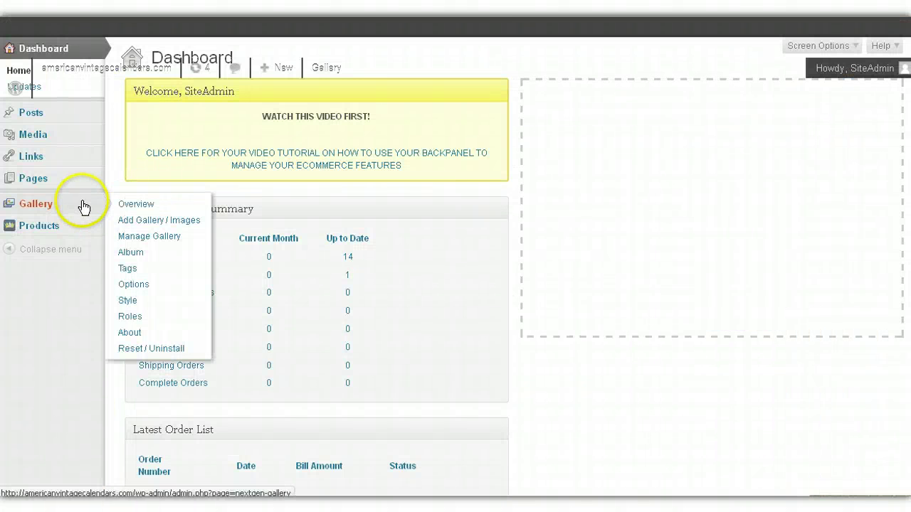
pyautogui.click(173, 226)
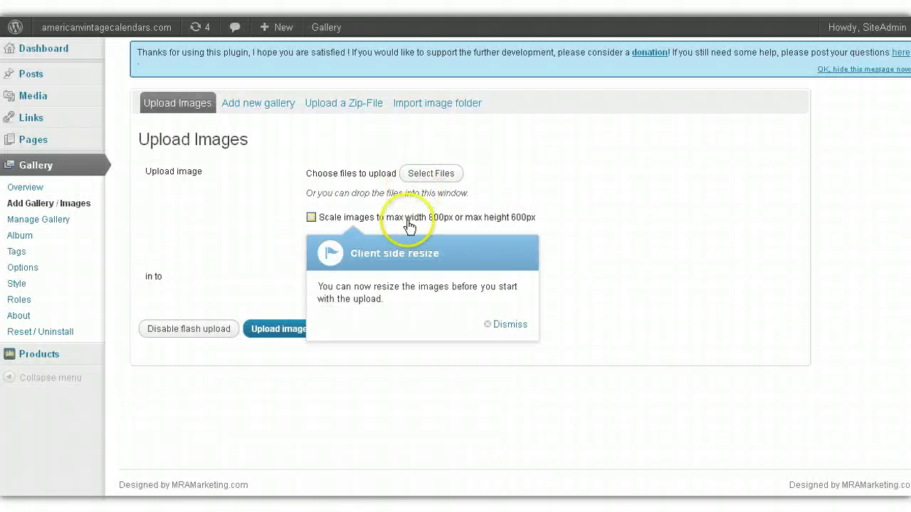
pyautogui.click(509, 324)
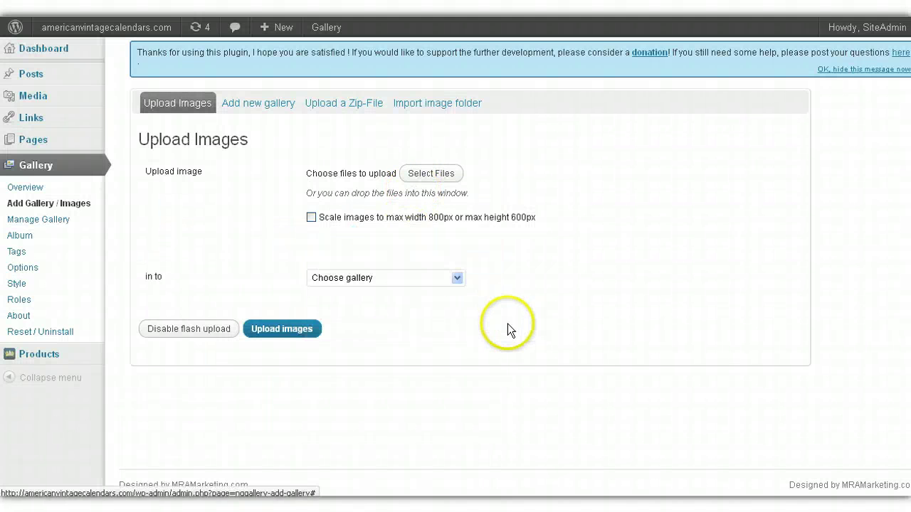
# Step: Create a new gallery named BabiesExample
pyautogui.click(288, 108)
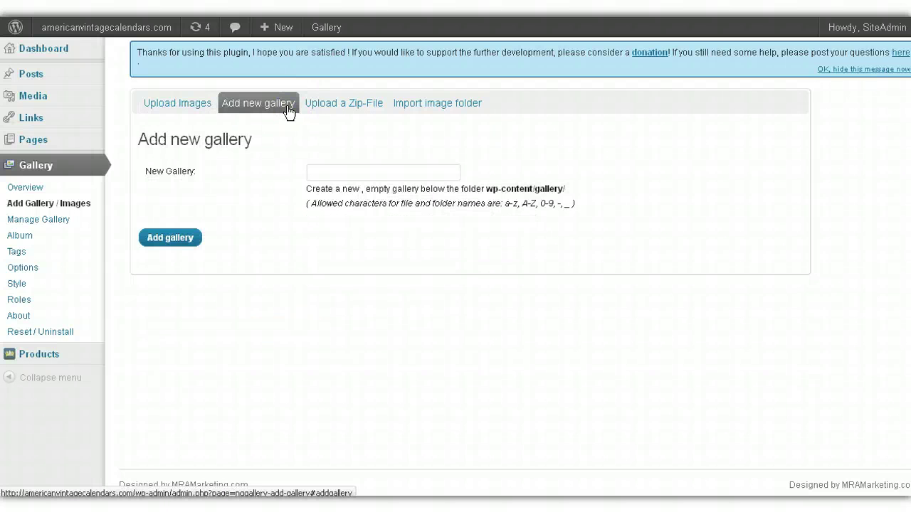
pyautogui.click(334, 173)
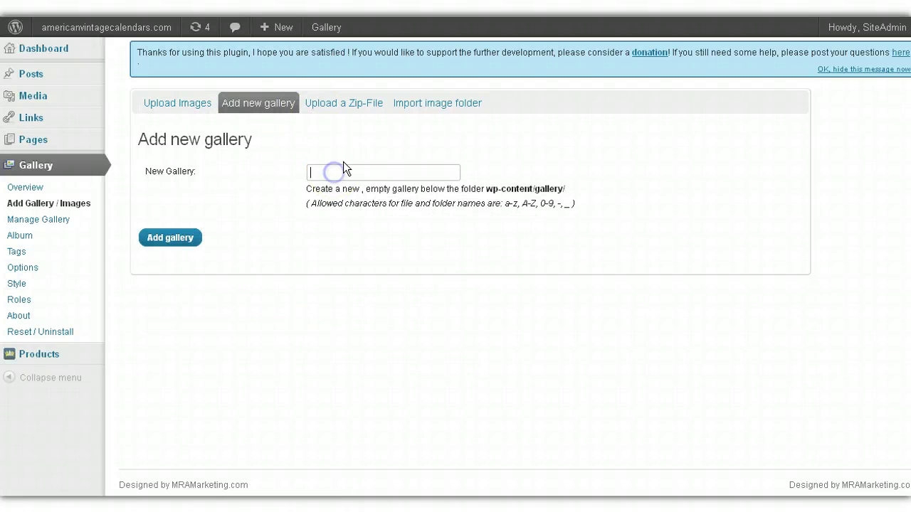
pyautogui.write('Babies')
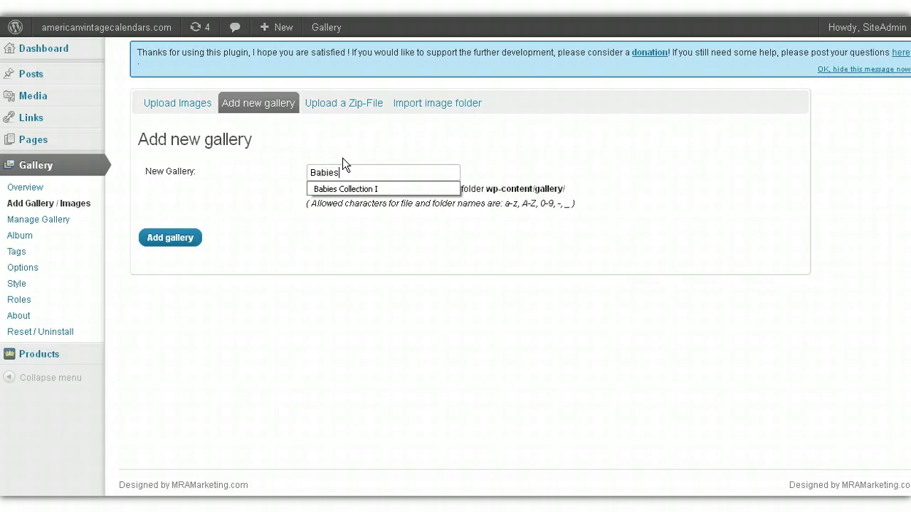
pyautogui.write('Examp')
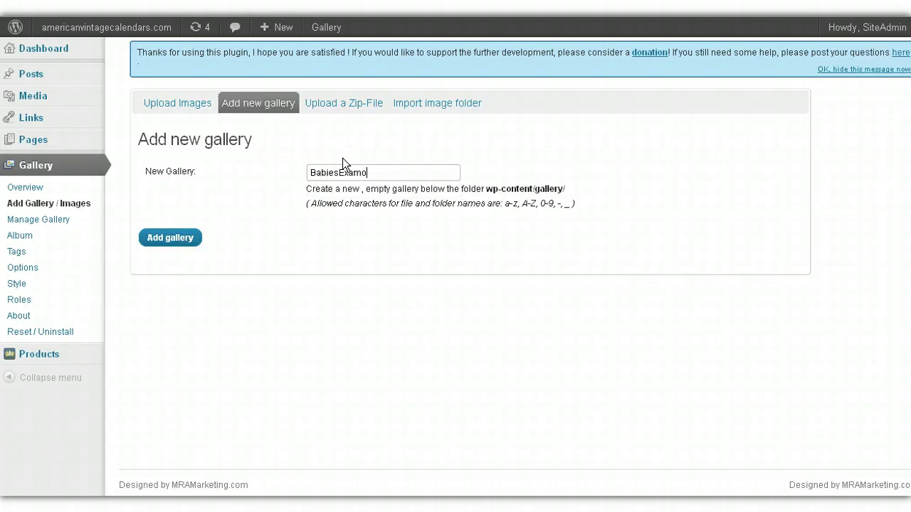
pyautogui.write('le')
pyautogui.click(187, 242)
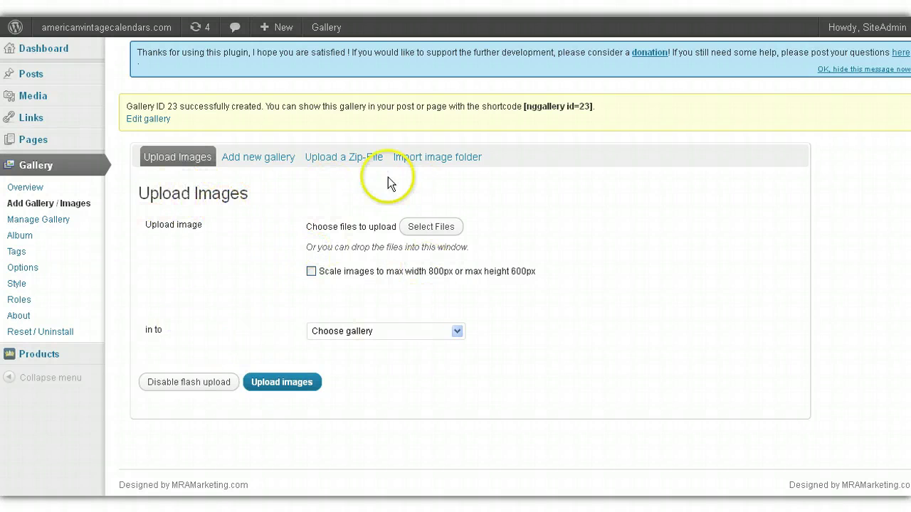
# Step: Choose the BabiesExample gallery as the upload destination and enable scaling images to max width 800px or max height 600px
pyautogui.click(349, 333)
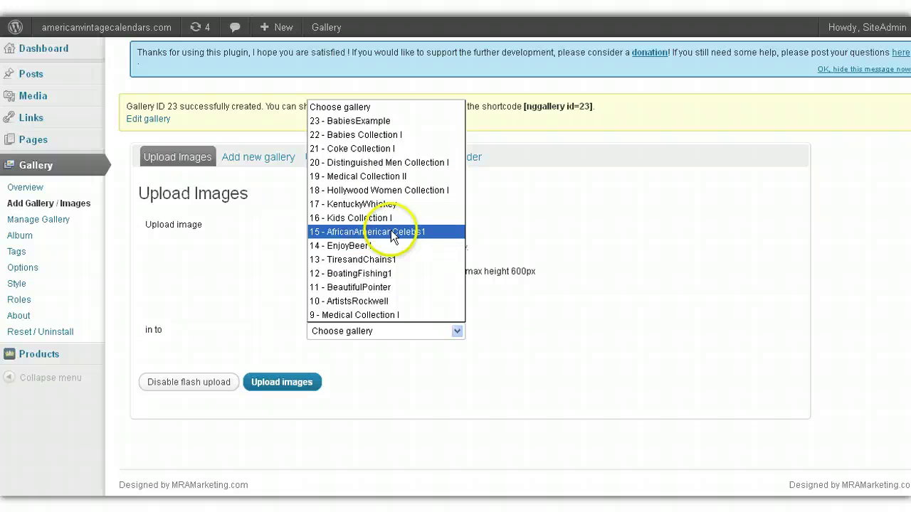
pyautogui.click(394, 121)
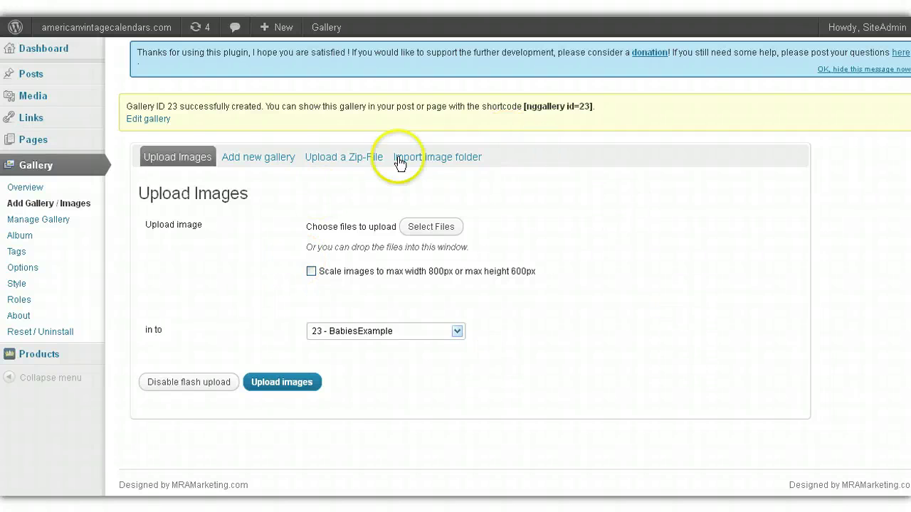
pyautogui.click(312, 271)
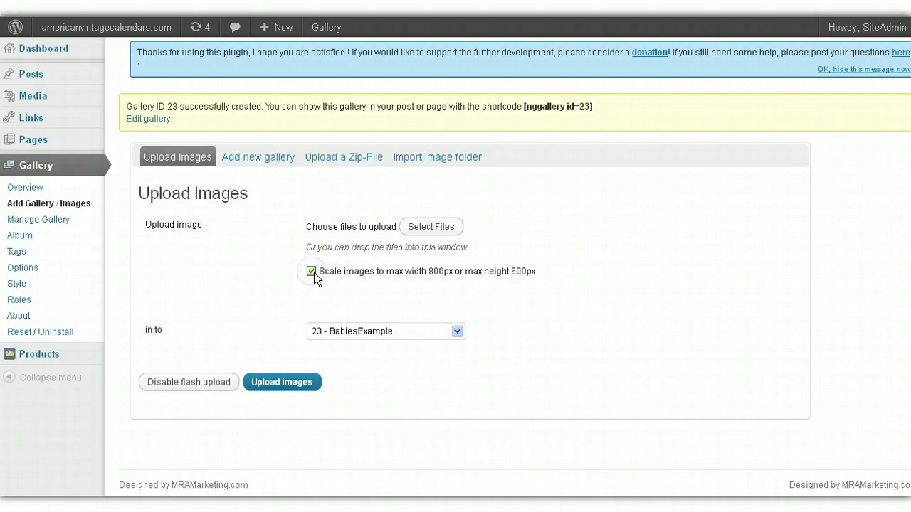
pyautogui.click(311, 271)
pyautogui.click(311, 271)
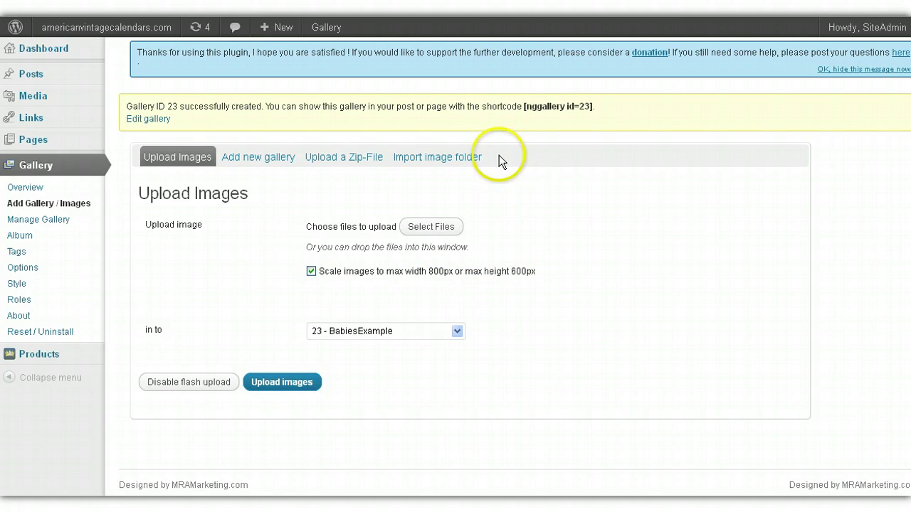
# Step: Start selecting files for upload and browse to the New Folder inside BabisCollections
pyautogui.click(427, 229)
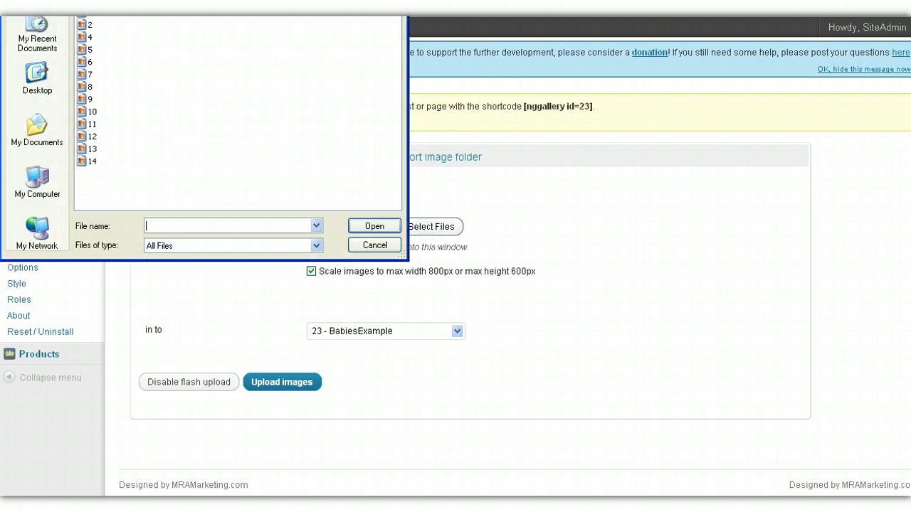
pyautogui.click(524, 151)
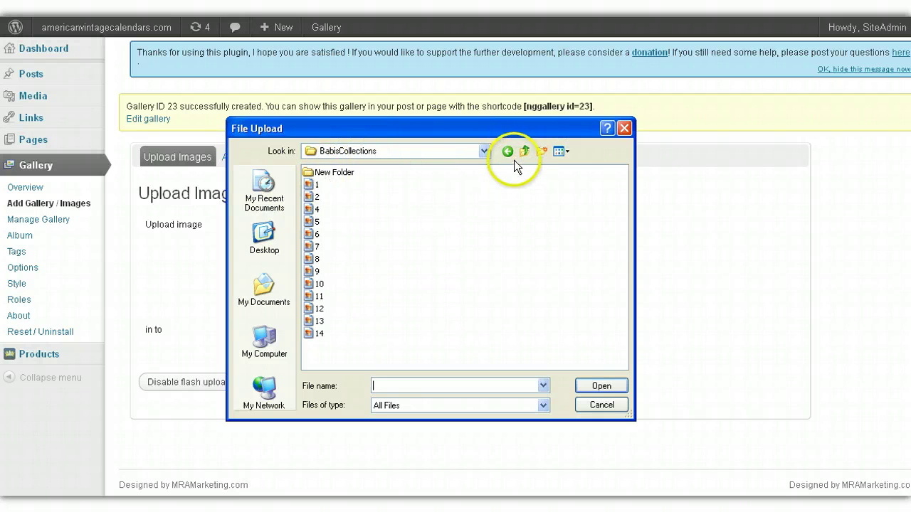
pyautogui.click(523, 152)
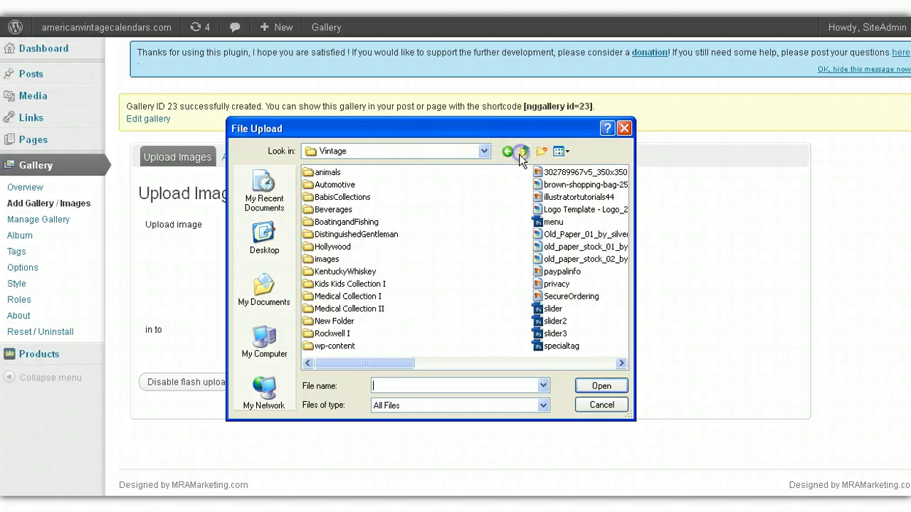
pyautogui.doubleClick(331, 198)
pyautogui.doubleClick(331, 173)
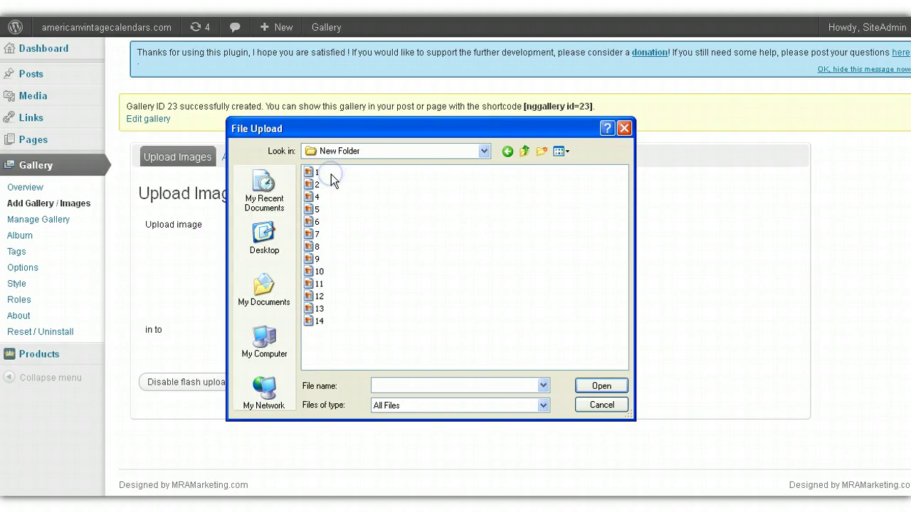
# Step: Show the New Folder files as thumbnails and preview the baby calendar images
pyautogui.click(308, 175)
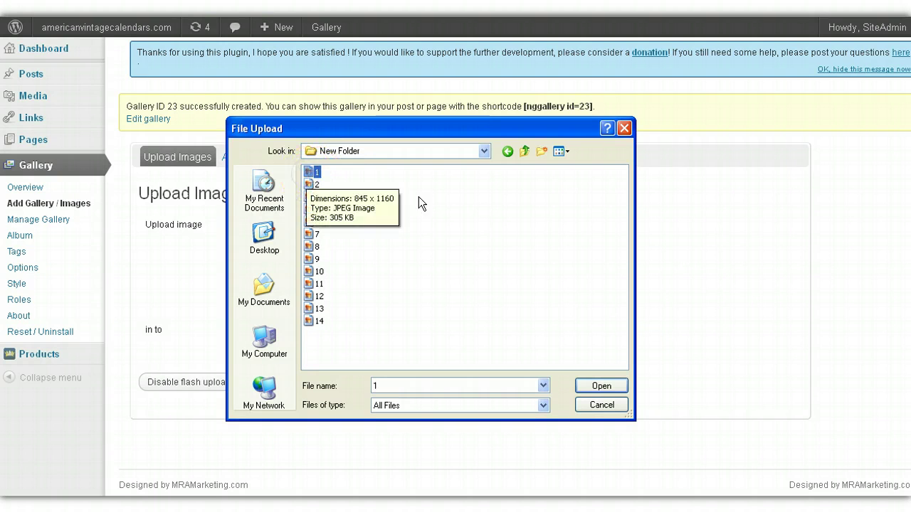
pyautogui.click(560, 153)
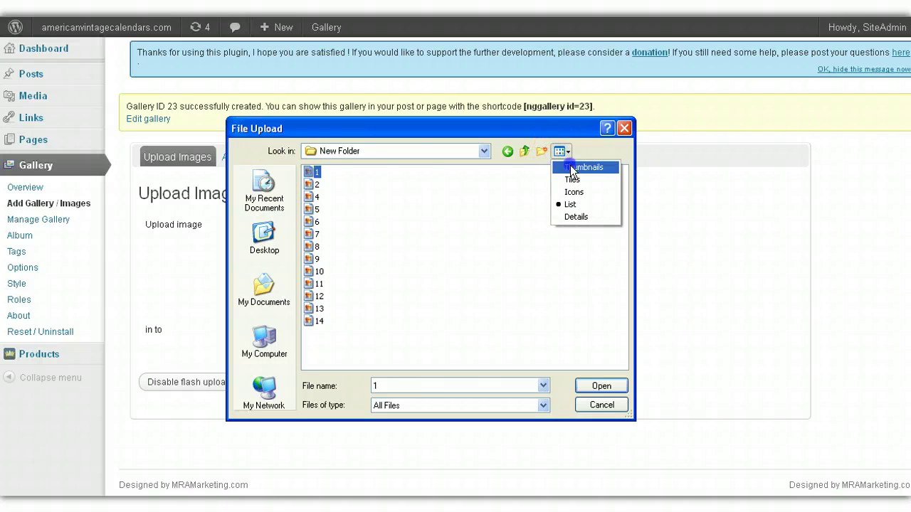
pyautogui.click(590, 166)
pyautogui.click(438, 202)
pyautogui.click(538, 213)
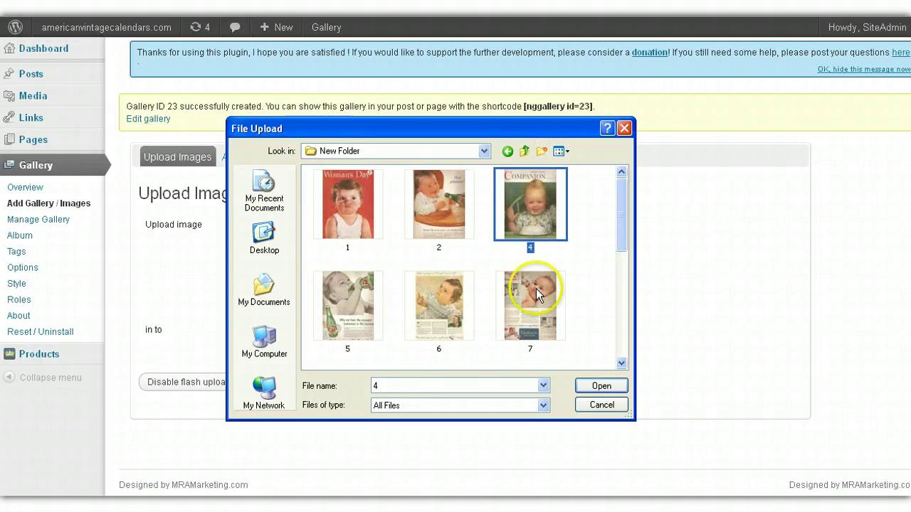
pyautogui.click(536, 291)
pyautogui.click(471, 320)
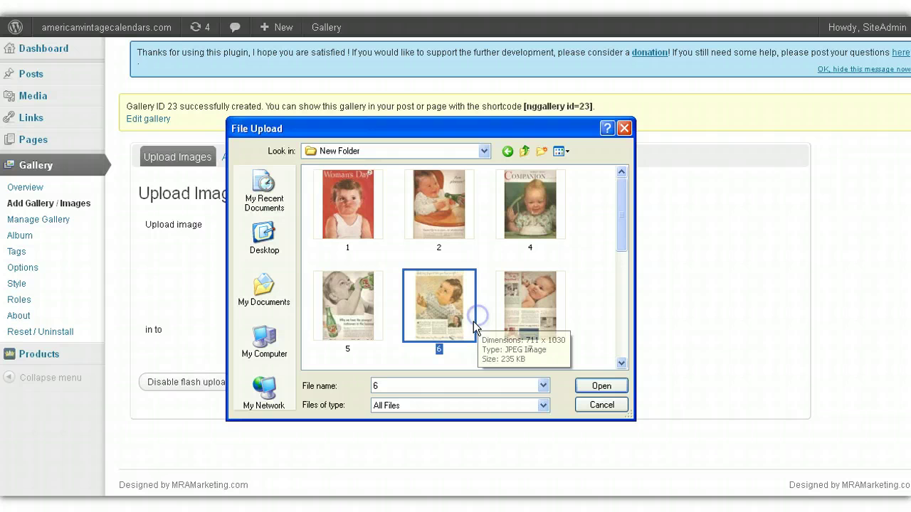
pyautogui.press('Left')
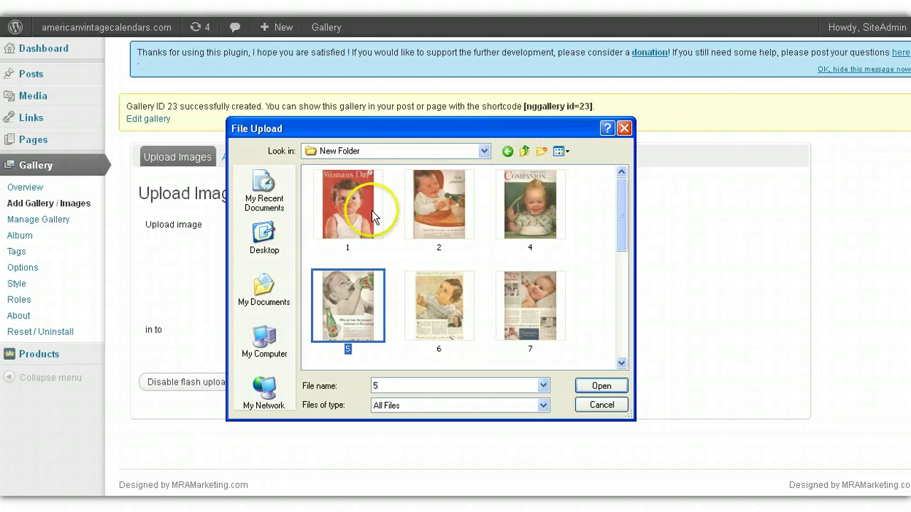
pyautogui.click(356, 206)
# Step: List the files with details, select all images from 1 to 14, and add them to the upload queue
pyautogui.click(561, 151)
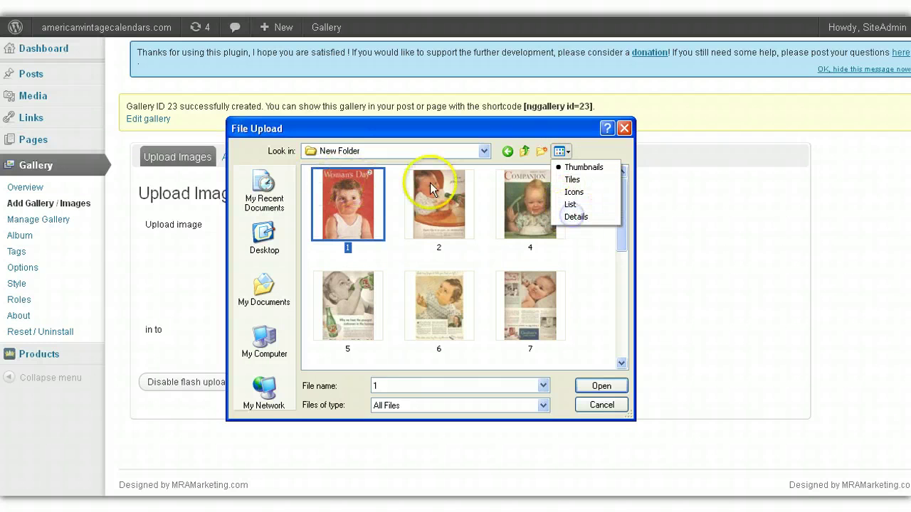
pyautogui.click(576, 216)
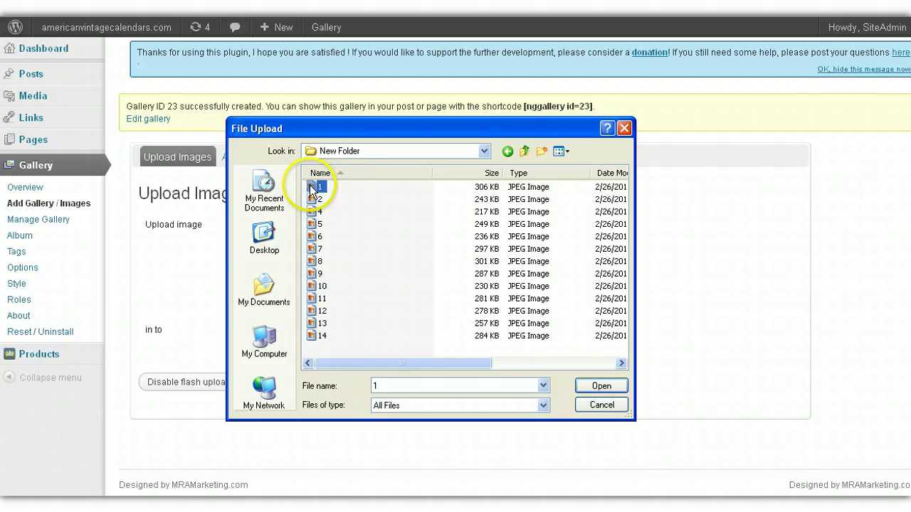
pyautogui.keyDown('shift'); pyautogui.click(315, 340); pyautogui.keyUp('shift')
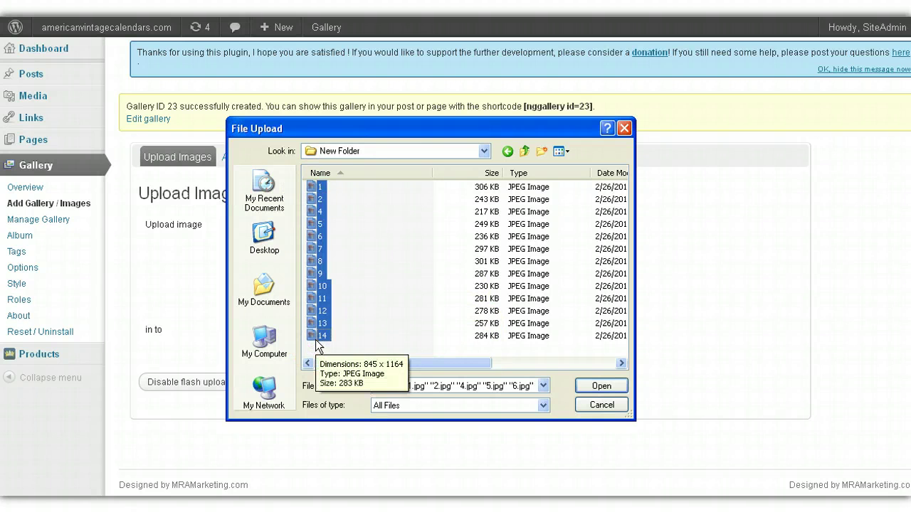
pyautogui.click(598, 388)
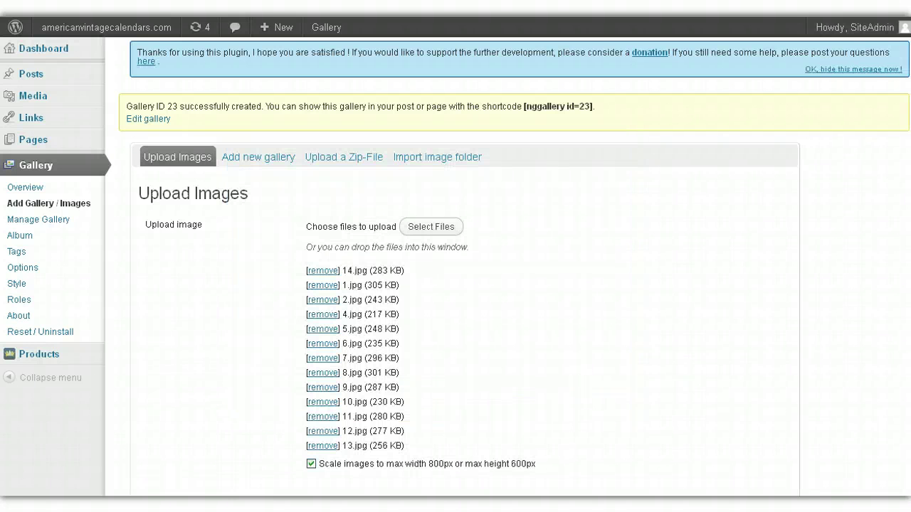
# Step: Upload the queued images into the BabiesExample gallery with scaling to max width 800px or max height 600px
pyautogui.scroll(-3, 455, 256)
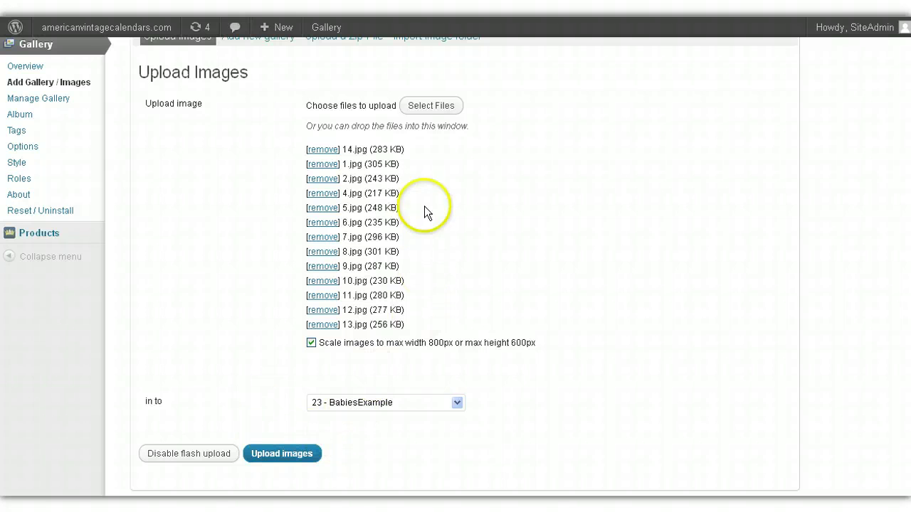
pyautogui.click(311, 342)
pyautogui.click(285, 453)
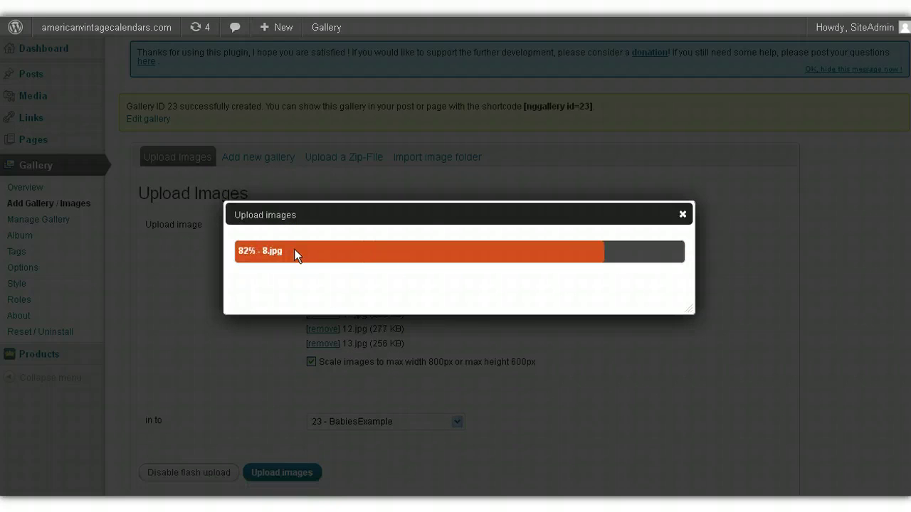
pyautogui.click(306, 156)
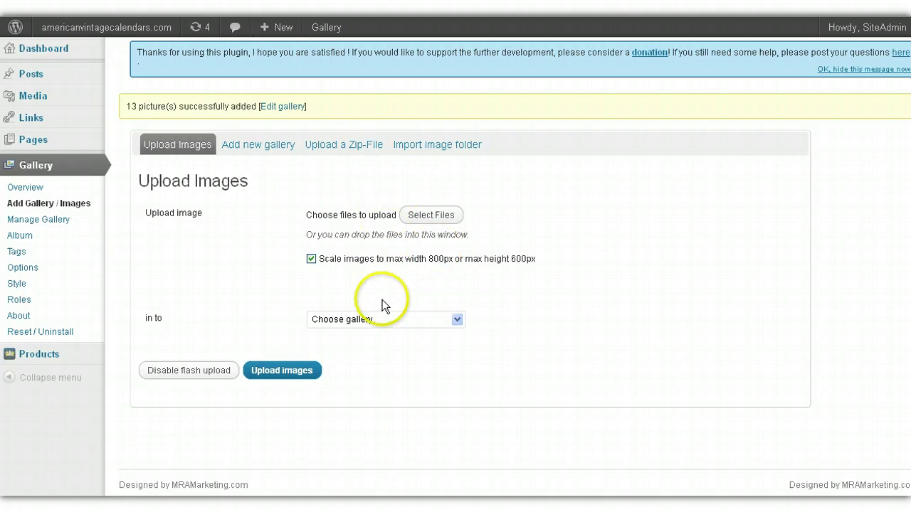
# Step: Check the list of destination galleries for the BabiesExample entry without choosing one
pyautogui.click(382, 322)
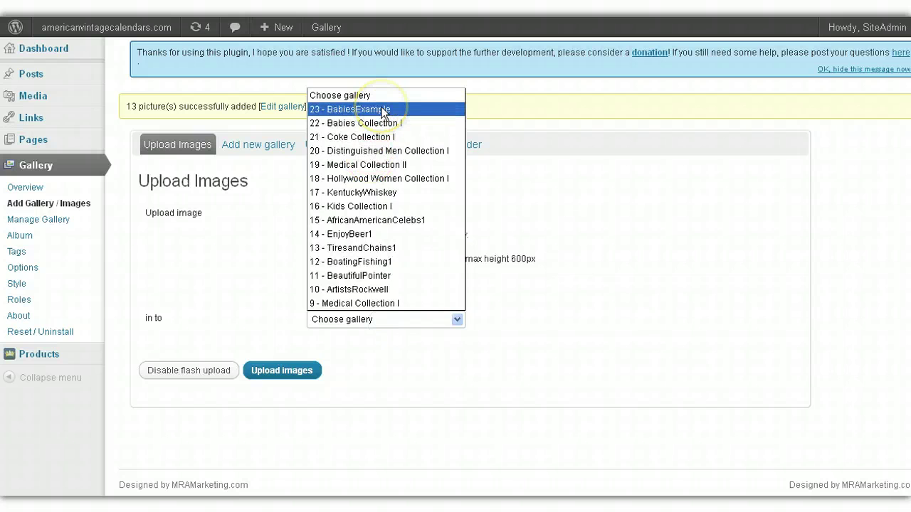
pyautogui.click(228, 204)
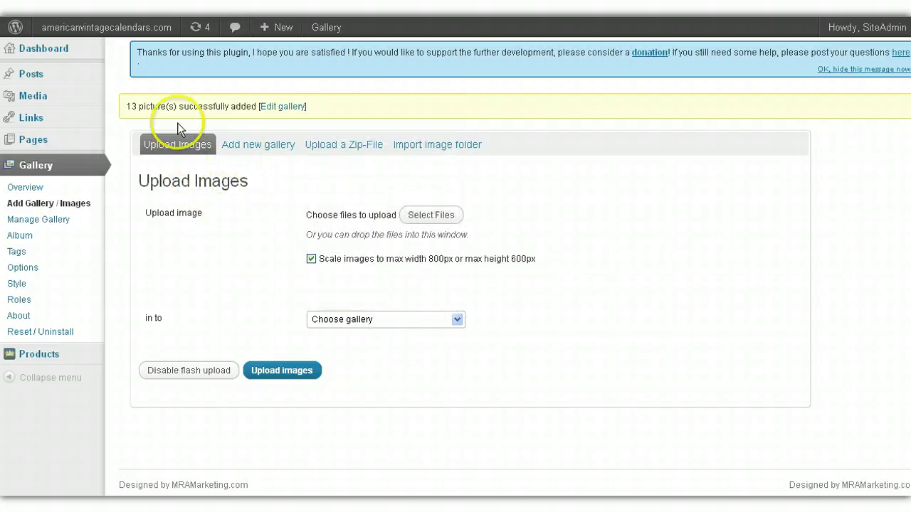
pyautogui.click(285, 108)
# Step: Add a new product titled Babies Examples and assign it to the Babies Collection I category
pyautogui.moveTo(58, 359)
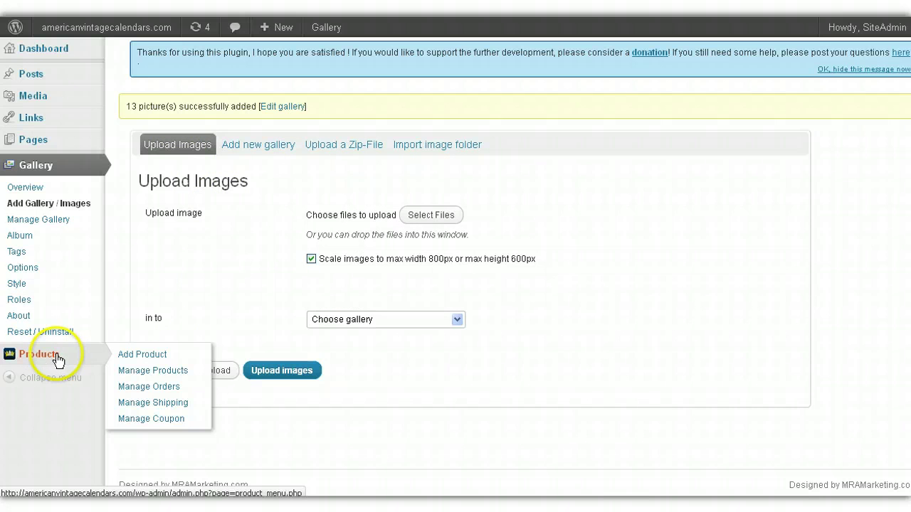
pyautogui.click(146, 361)
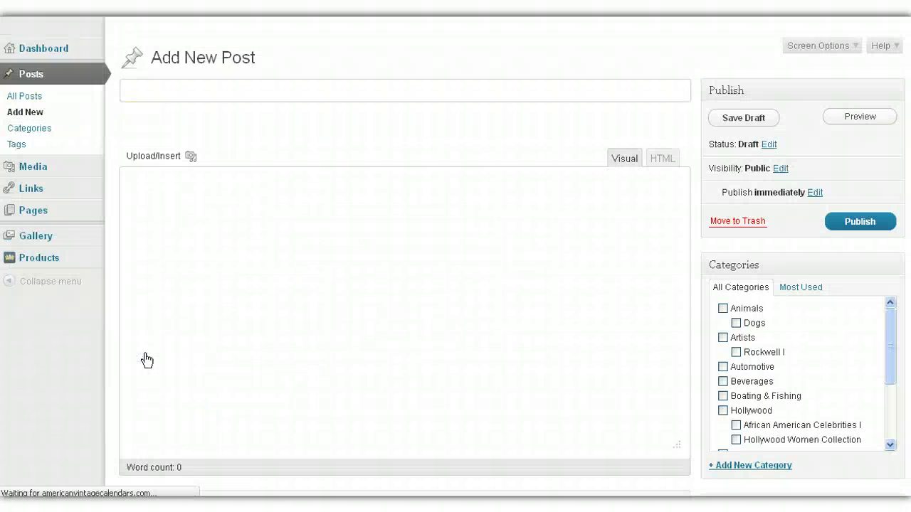
pyautogui.click(423, 93)
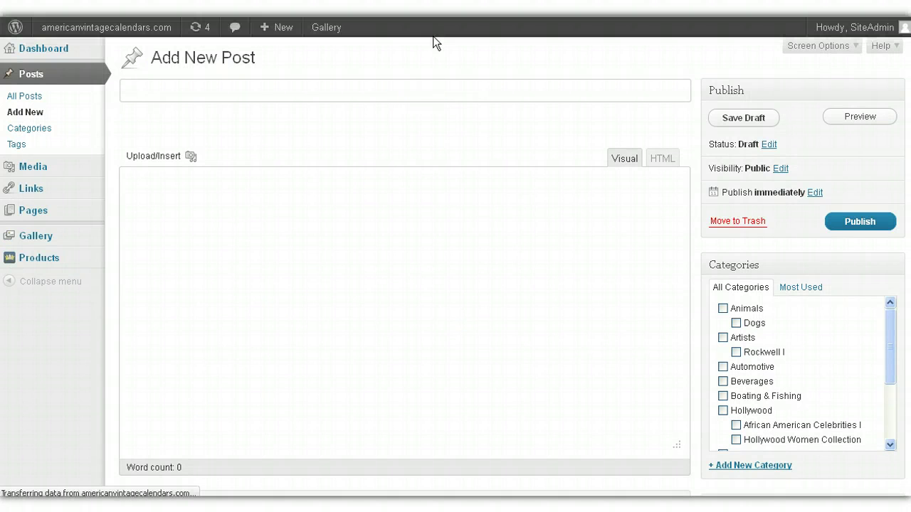
pyautogui.write('Babies ')
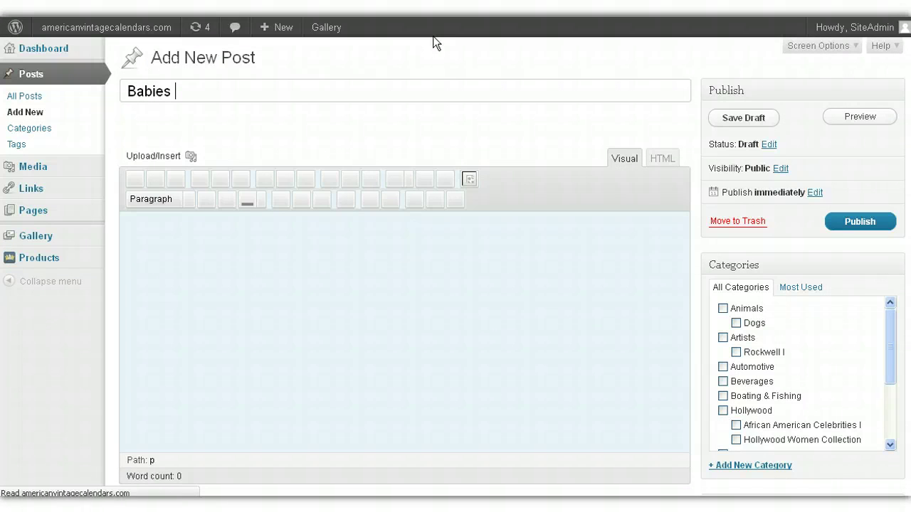
pyautogui.write('Examples')
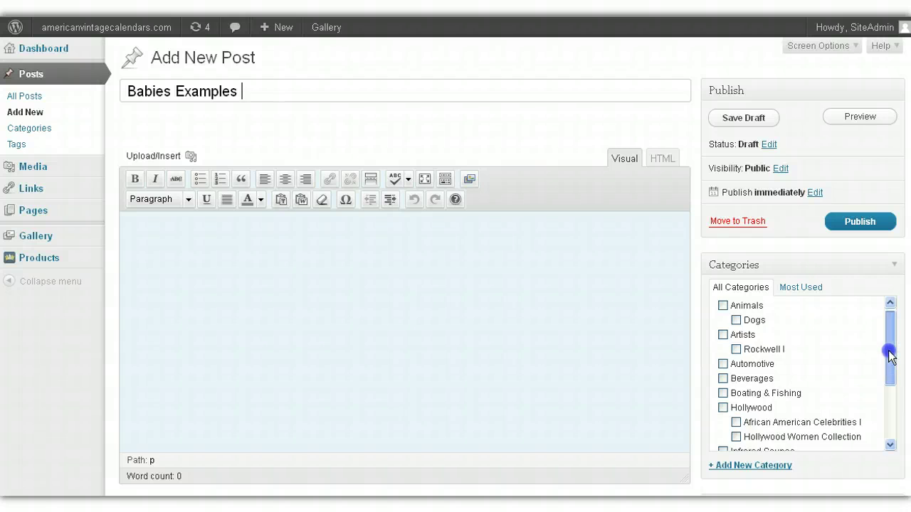
pyautogui.moveTo(889, 352); pyautogui.dragTo(889, 401)
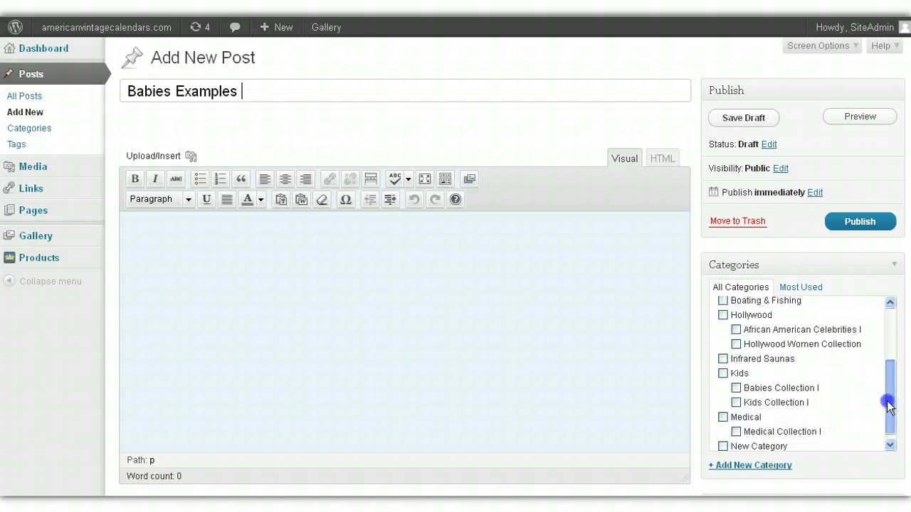
pyautogui.click(736, 388)
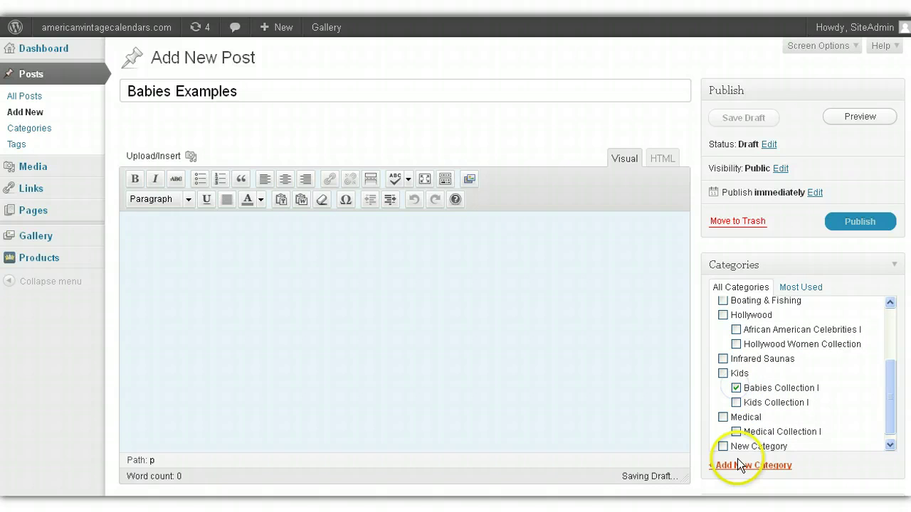
# Step: Write "Description. This is a great calendar." as the post body, correcting the misspelled word, and start a new paragraph
pyautogui.click(477, 298)
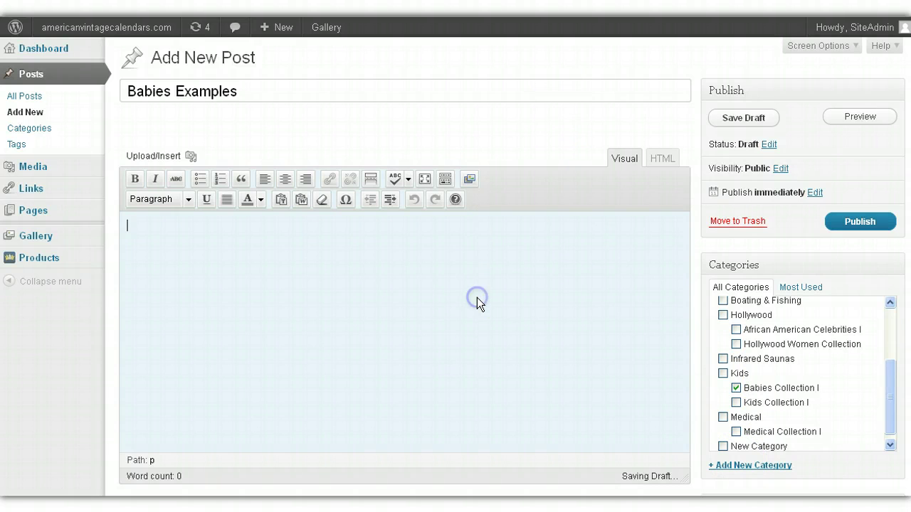
pyautogui.write('De')
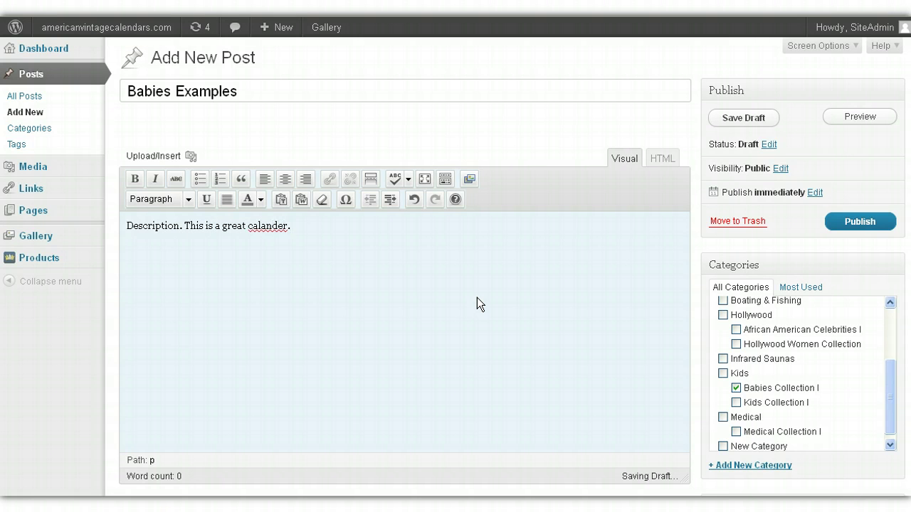
pyautogui.click(392, 180)
pyautogui.click(397, 182)
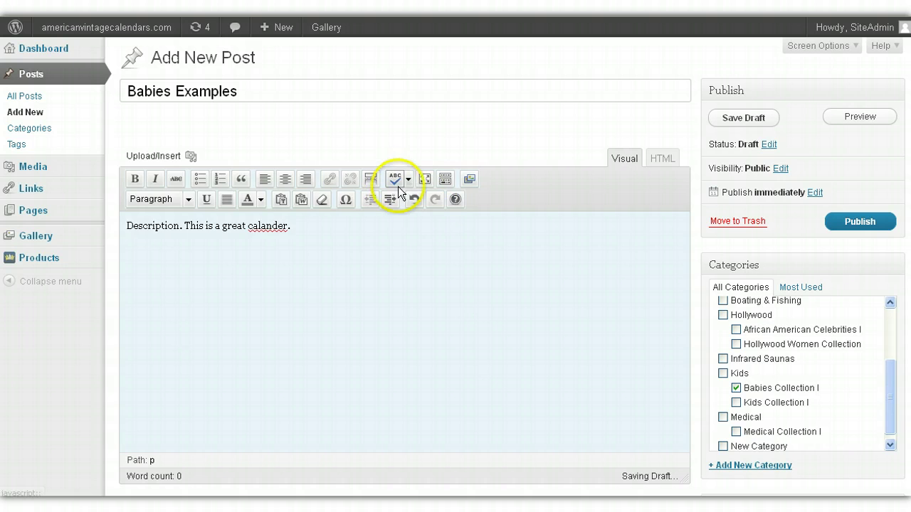
pyautogui.click(278, 230)
pyautogui.click(279, 260)
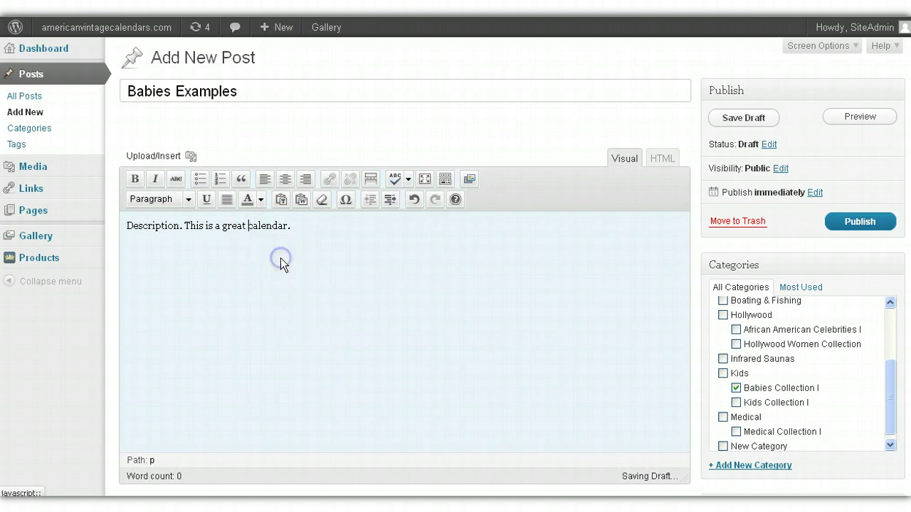
pyautogui.click(319, 220)
pyautogui.write('.')
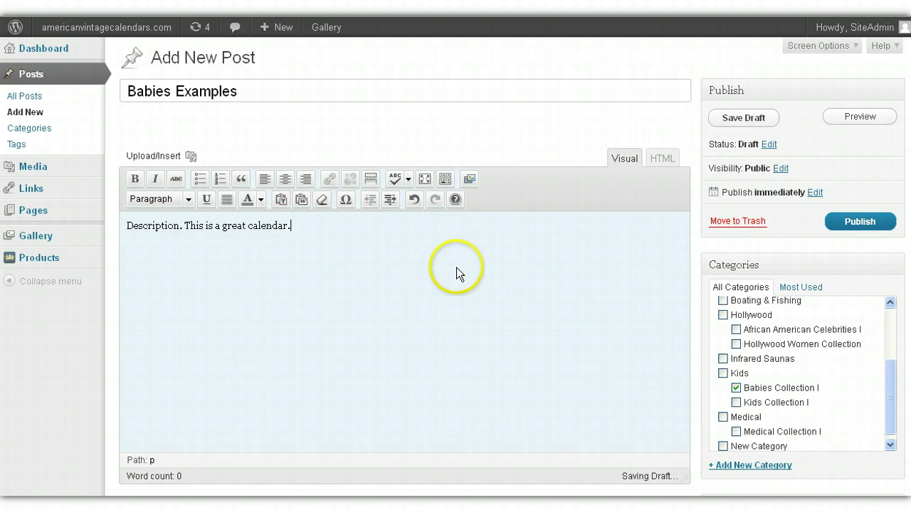
pyautogui.press('Return')
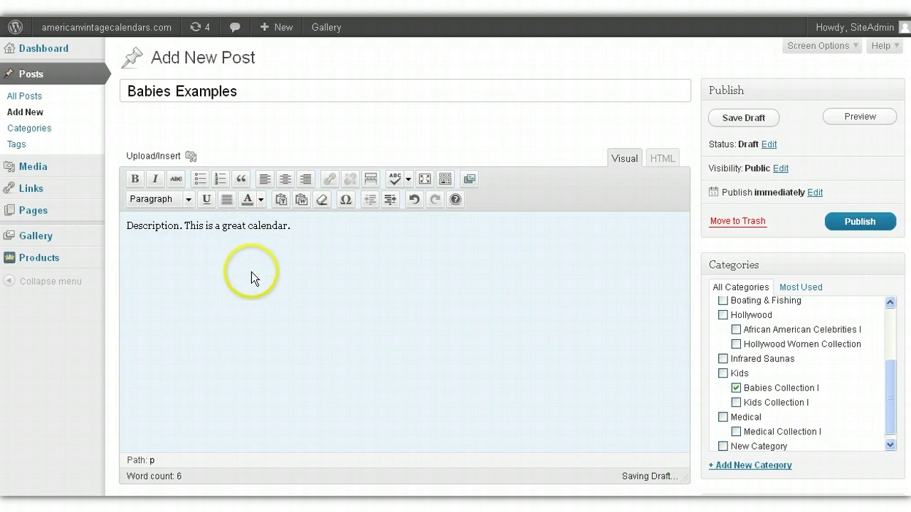
# Step: Insert the BabiesExample gallery below the description, shown as an image list
pyautogui.click(471, 179)
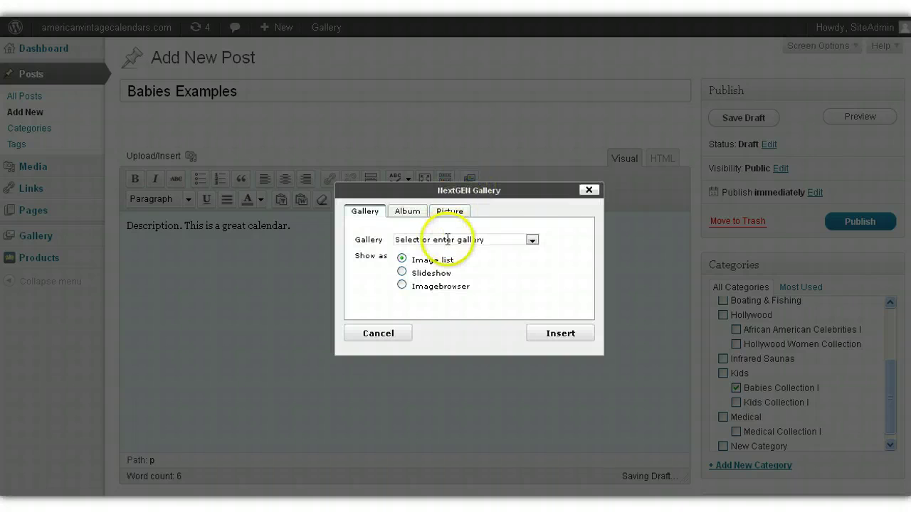
pyautogui.click(447, 239)
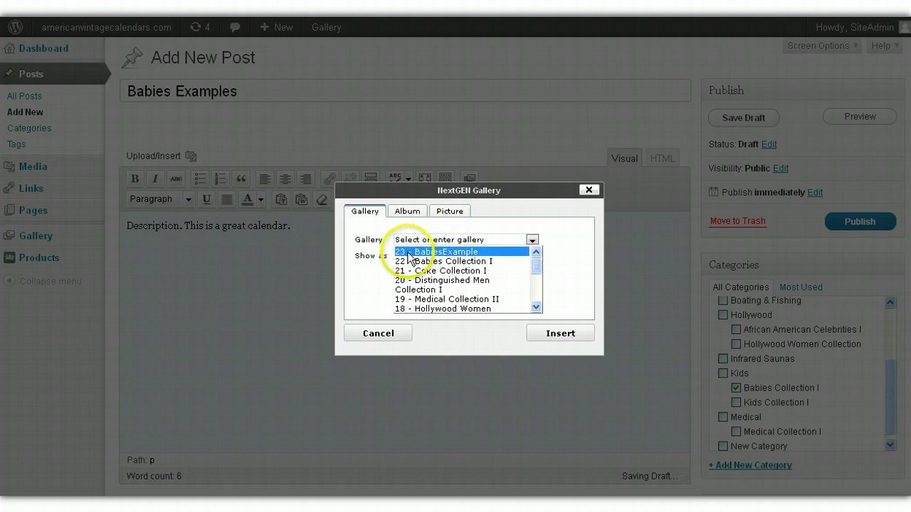
pyautogui.click(462, 252)
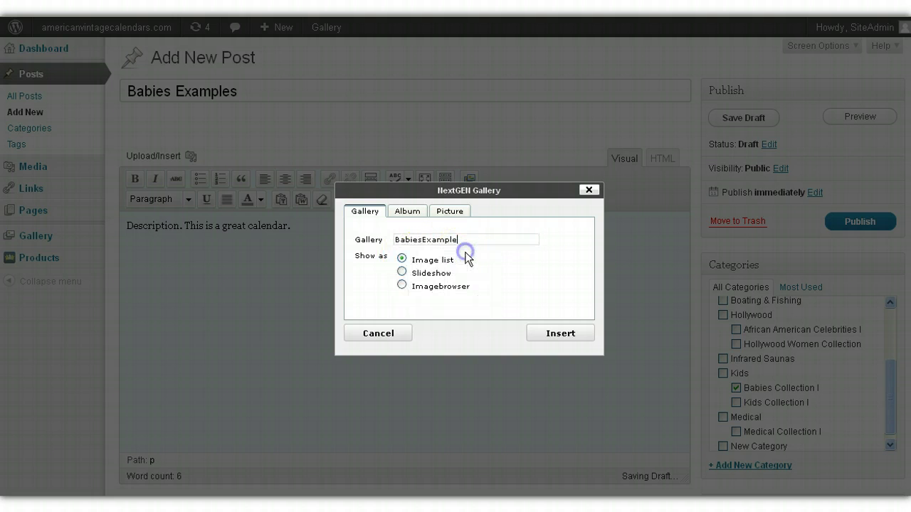
pyautogui.click(564, 336)
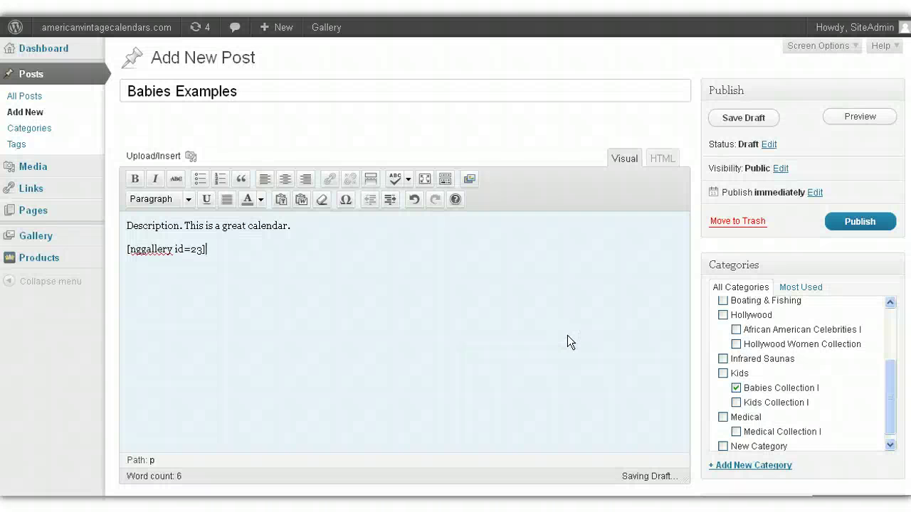
# Step: Upload the red Woman's Day baby cover as the main Product Image, checking the existing Babies Collection I page for reference
pyautogui.scroll(-5, 902, 173)
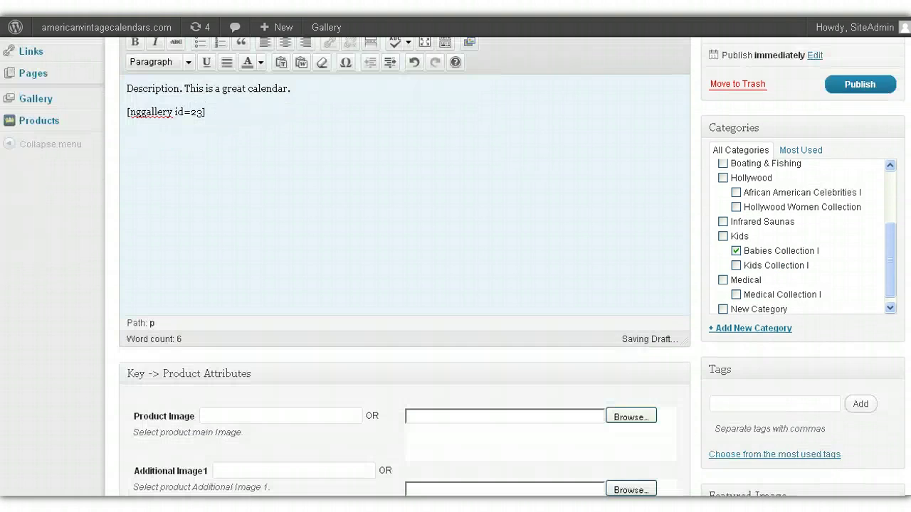
pyautogui.scroll(-1, 452, 267)
pyautogui.click(354, 284)
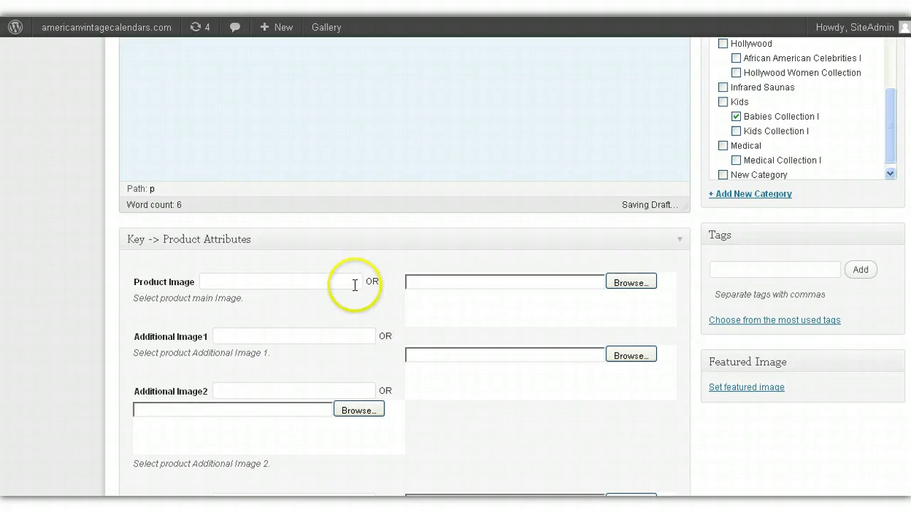
pyautogui.click(539, 7)
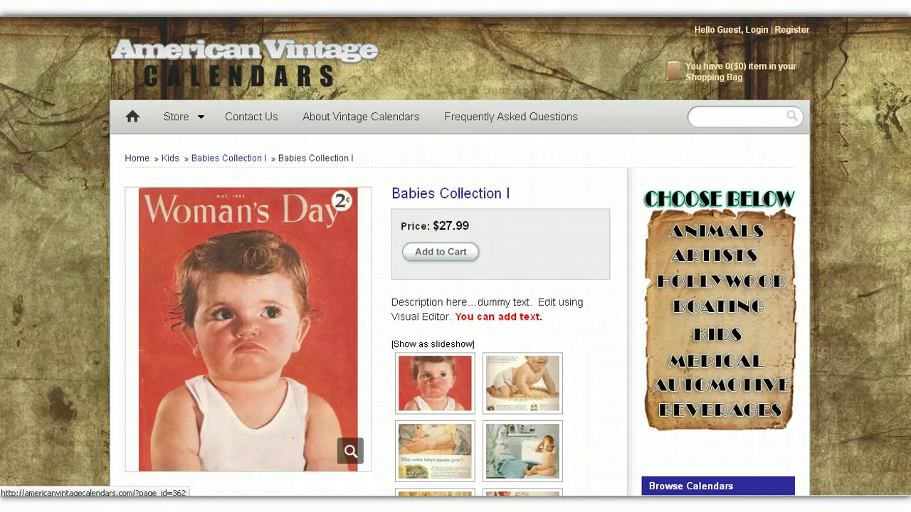
pyautogui.click(399, 7)
pyautogui.click(631, 282)
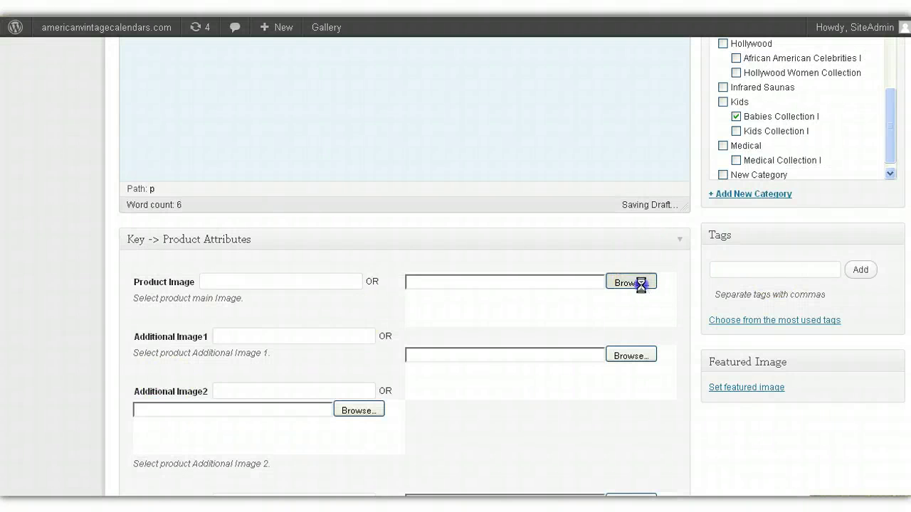
pyautogui.click(313, 173)
pyautogui.doubleClick(313, 173)
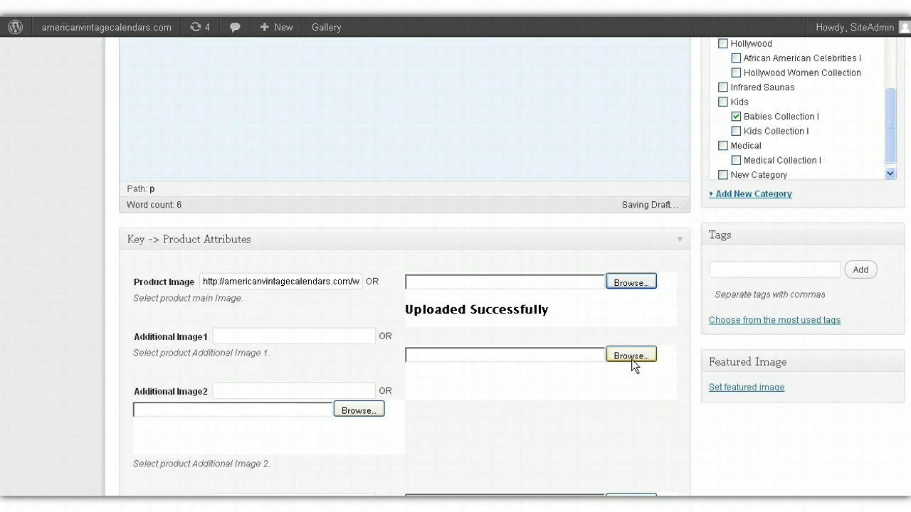
# Step: Upload the picture of the baby with a bottle as Additional Image1 and the Companion cover as Additional Image2
pyautogui.scroll(-3, 631, 359)
pyautogui.scroll(-2, 481, 294)
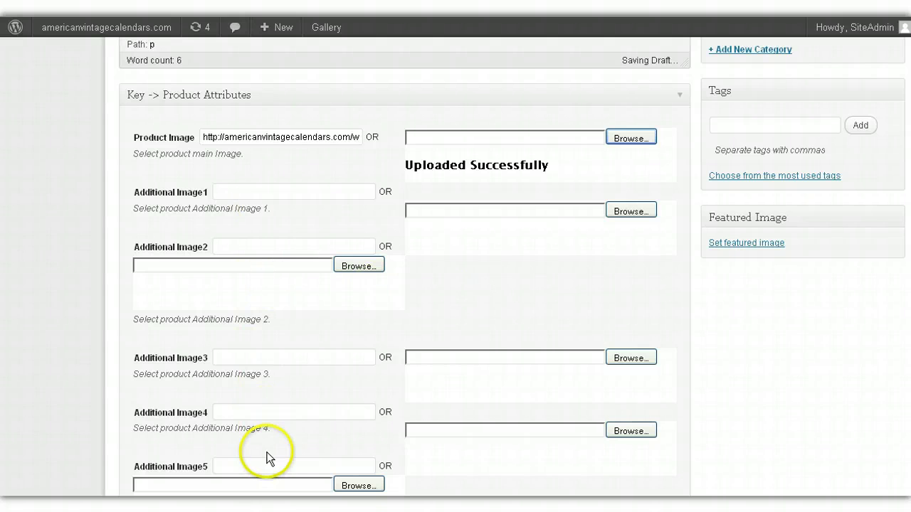
pyautogui.click(617, 210)
pyautogui.doubleClick(314, 182)
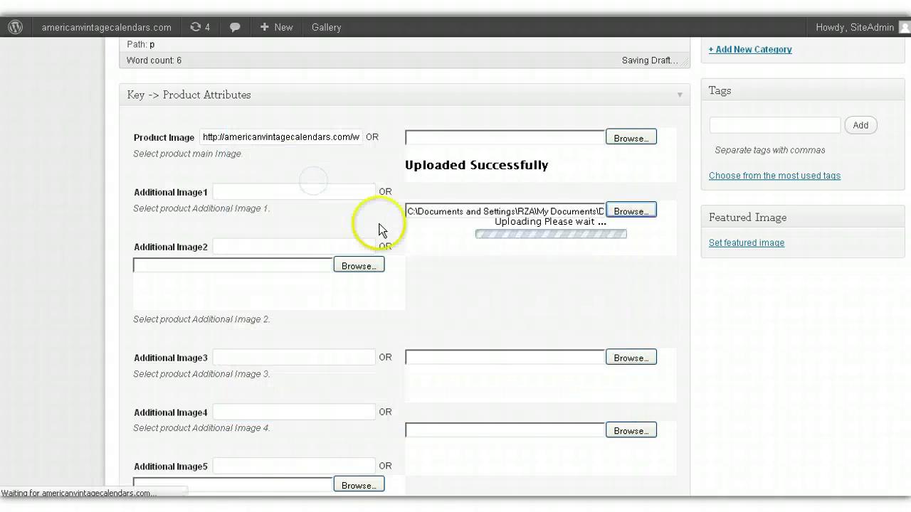
pyautogui.click(367, 268)
pyautogui.doubleClick(311, 198)
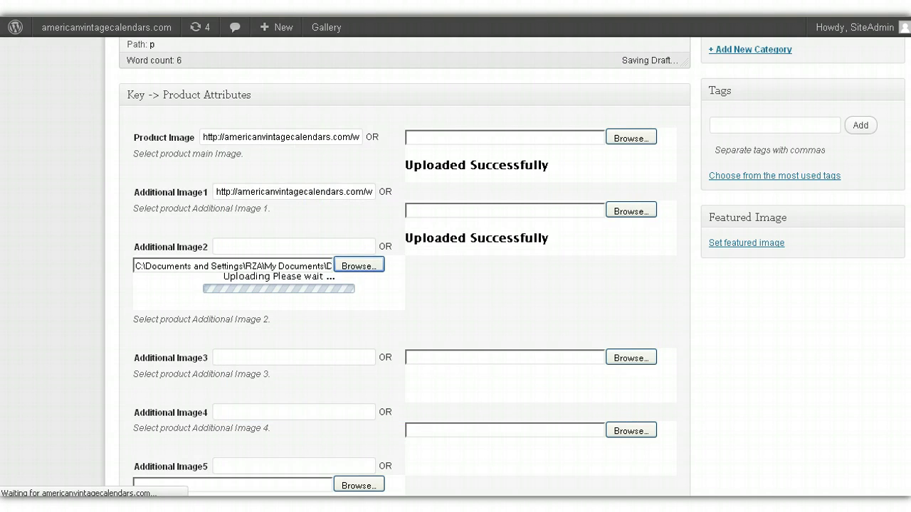
# Step: Set the product's original price to 27.99
pyautogui.scroll(3, 405, 285)
pyautogui.scroll(2, 274, 267)
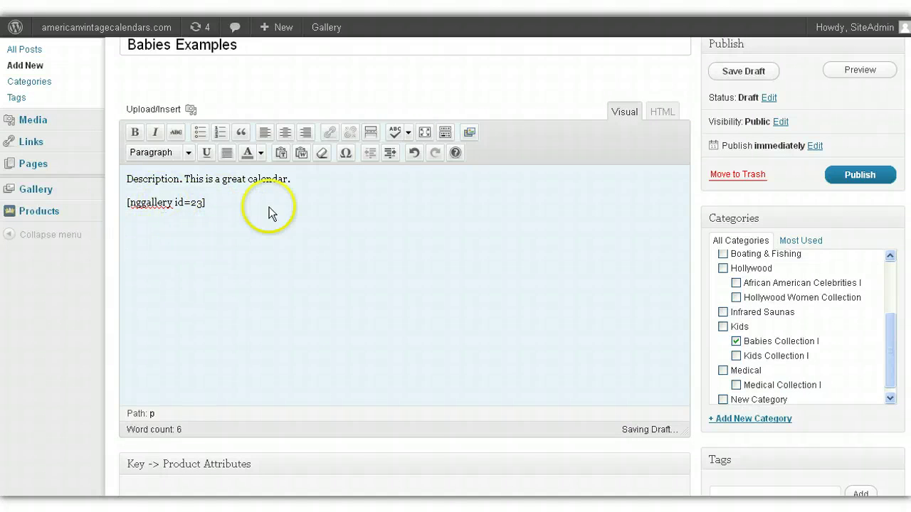
pyautogui.scroll(-5, 406, 285)
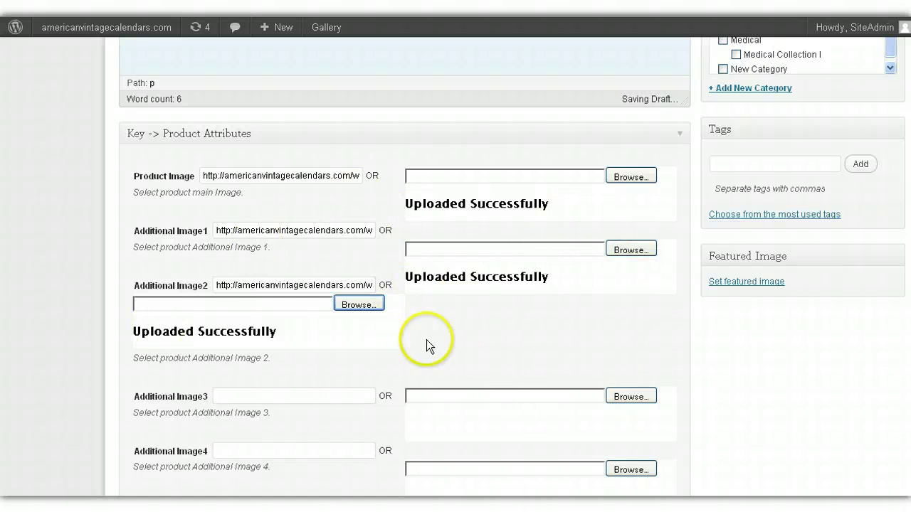
pyautogui.scroll(-1, 620, 224)
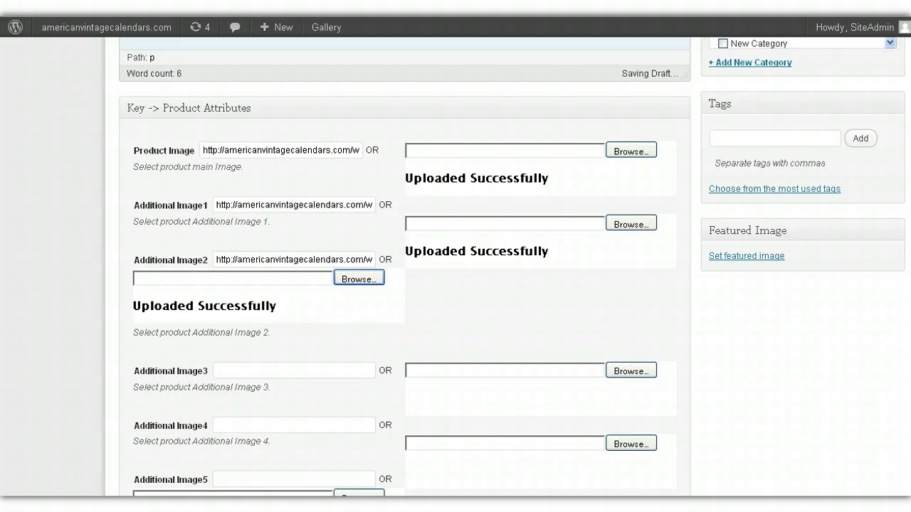
pyautogui.scroll(-6, 910, 209)
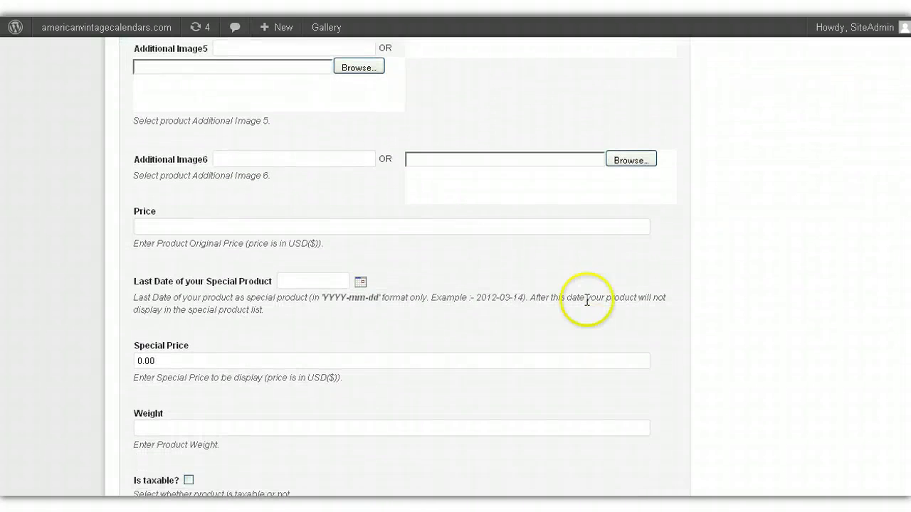
pyautogui.click(588, 223)
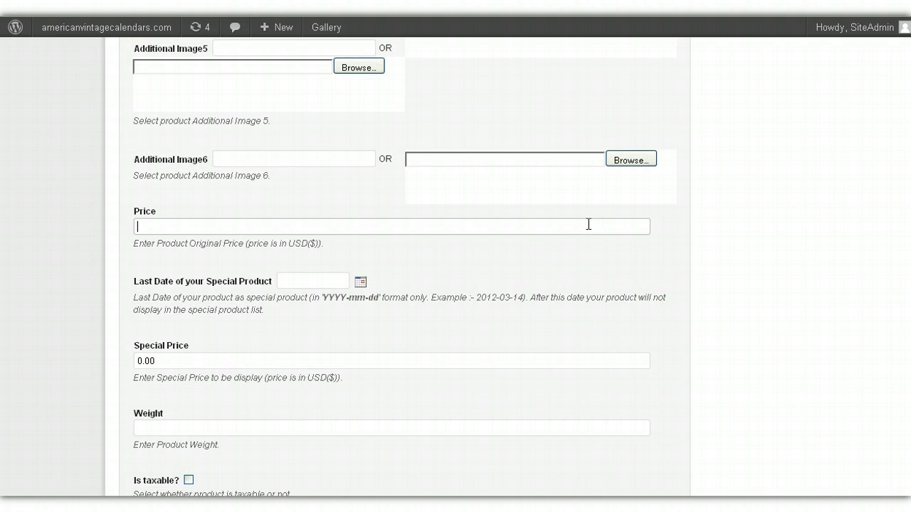
pyautogui.write('27')
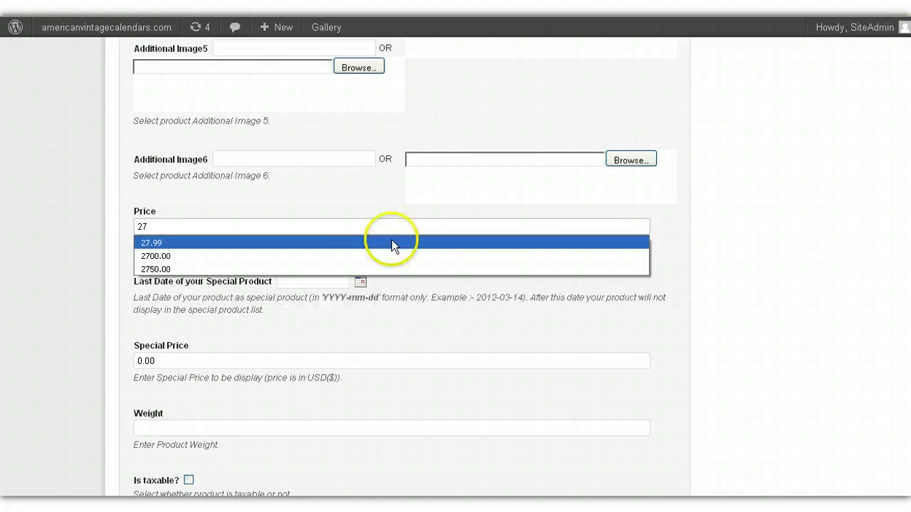
pyautogui.click(353, 246)
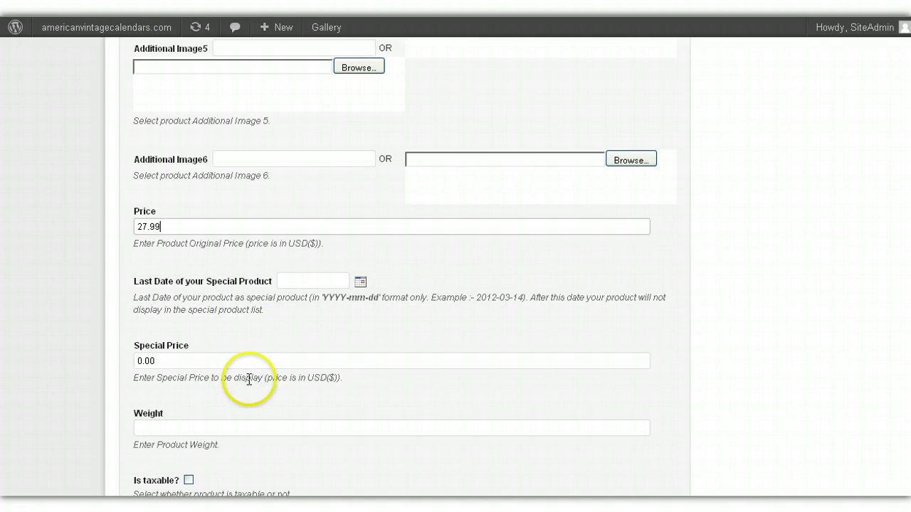
# Step: Publish the Babies Examples post and view its product page
pyautogui.scroll(-3, 246, 377)
pyautogui.scroll(15, 404, 267)
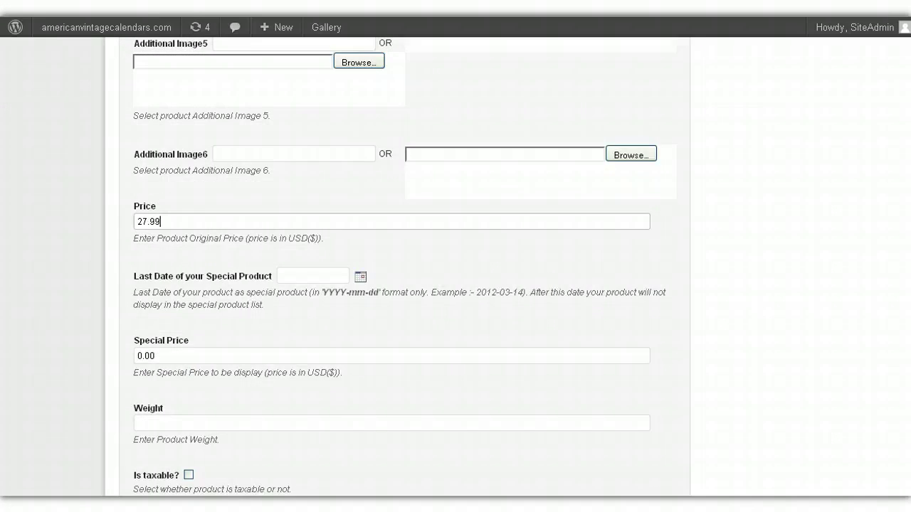
pyautogui.scroll(7, 404, 268)
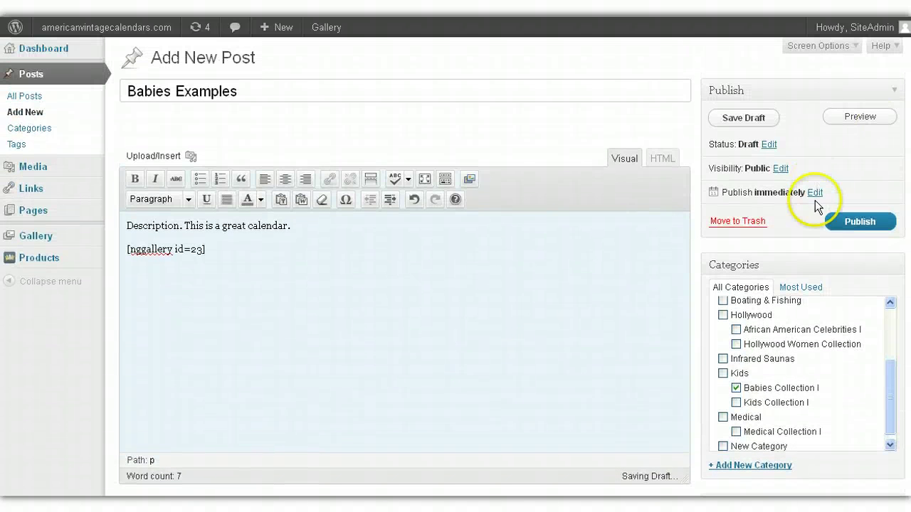
pyautogui.click(859, 222)
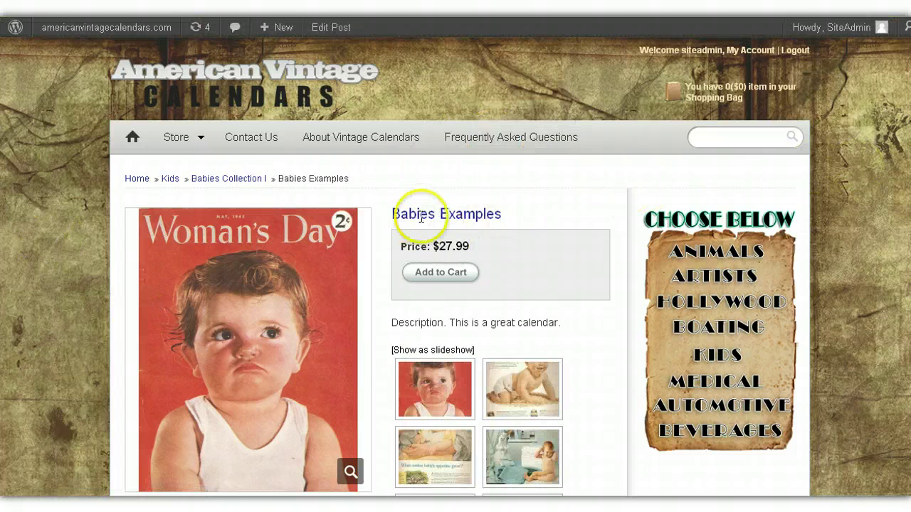
# Step: Review the title, price, description and gallery thumbnails on the published Babies Examples page
pyautogui.scroll(-2, 456, 284)
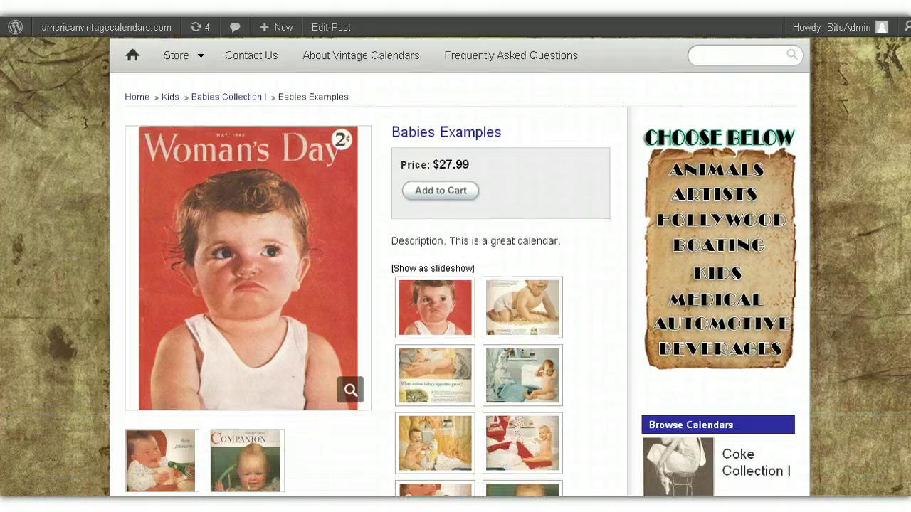
pyautogui.moveTo(392, 214); pyautogui.dragTo(562, 217)
pyautogui.click(562, 230)
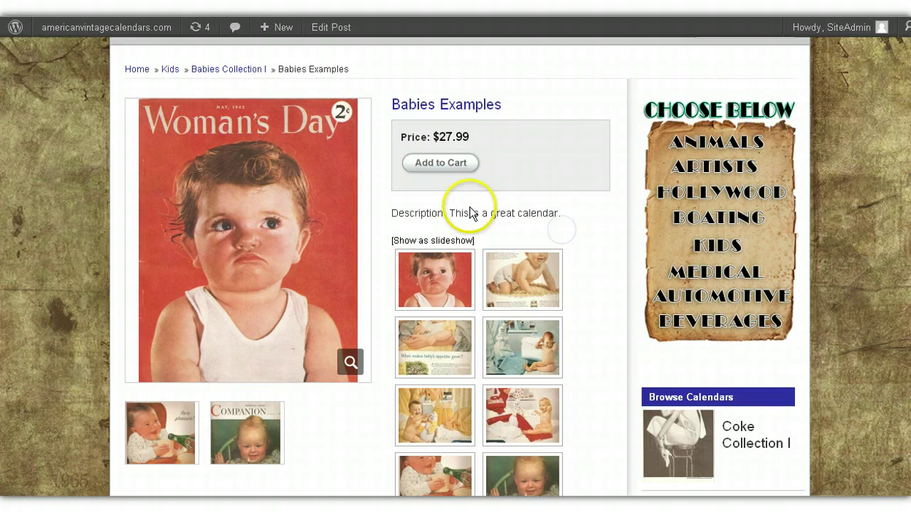
pyautogui.scroll(-2, 591, 200)
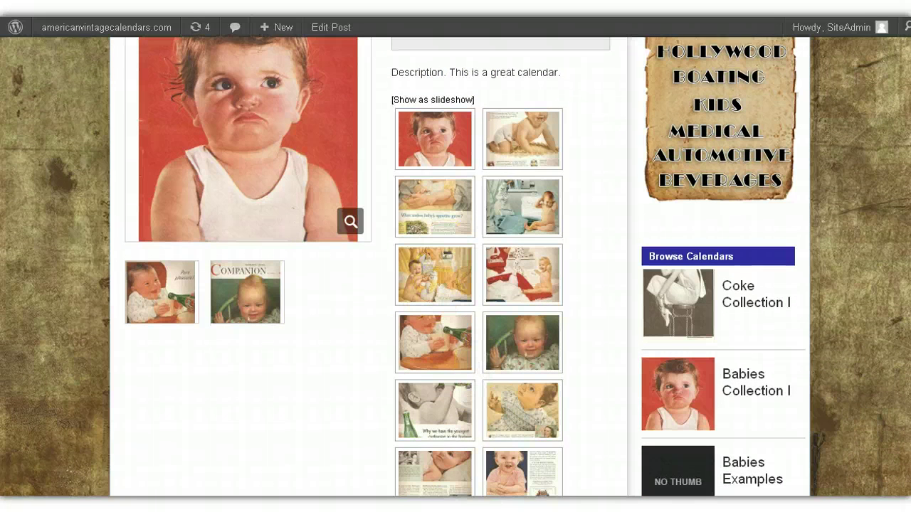
pyautogui.scroll(-1, 455, 266)
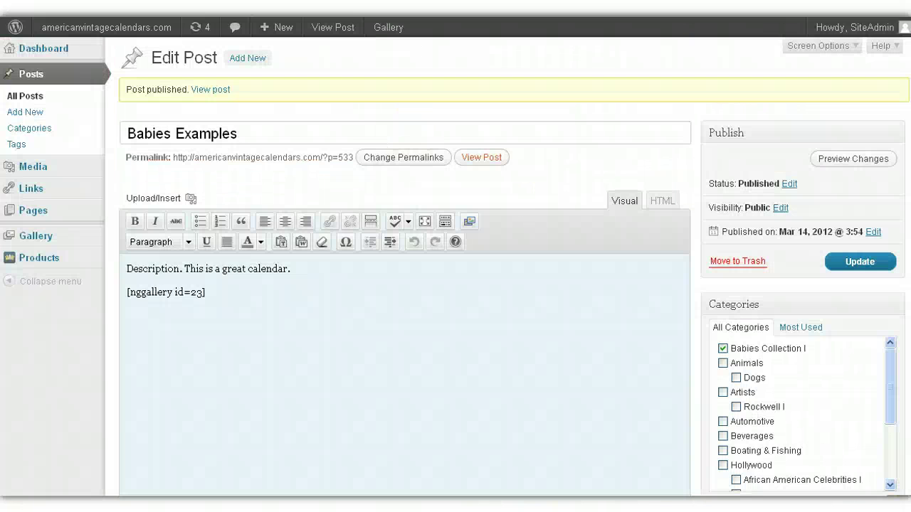
# Step: Compare the additional images on the product page with the post's product attributes, enlarging the Companion picture and closing it
pyautogui.scroll(-10, 455, 270)
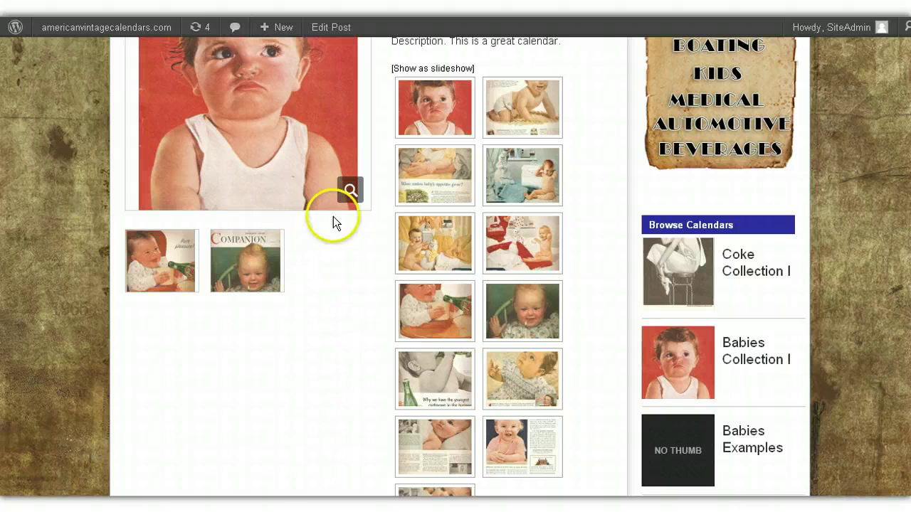
pyautogui.click(253, 272)
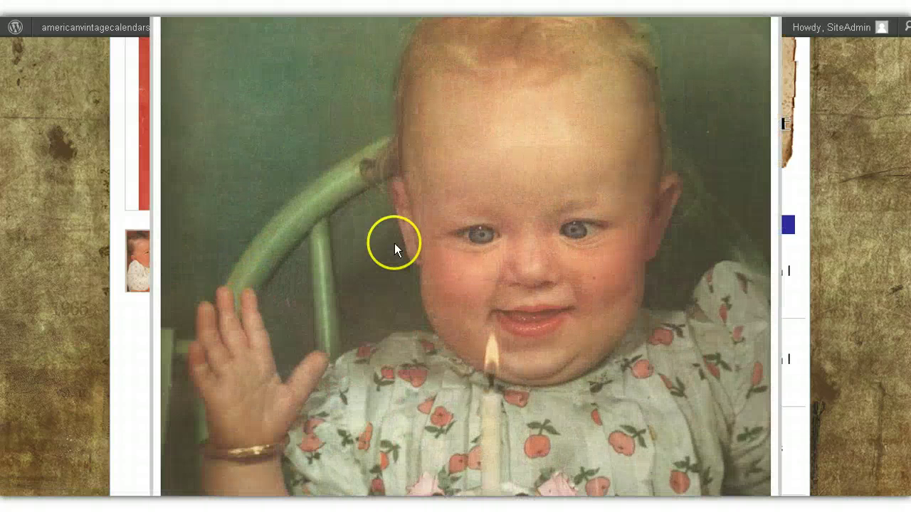
pyautogui.click(393, 245)
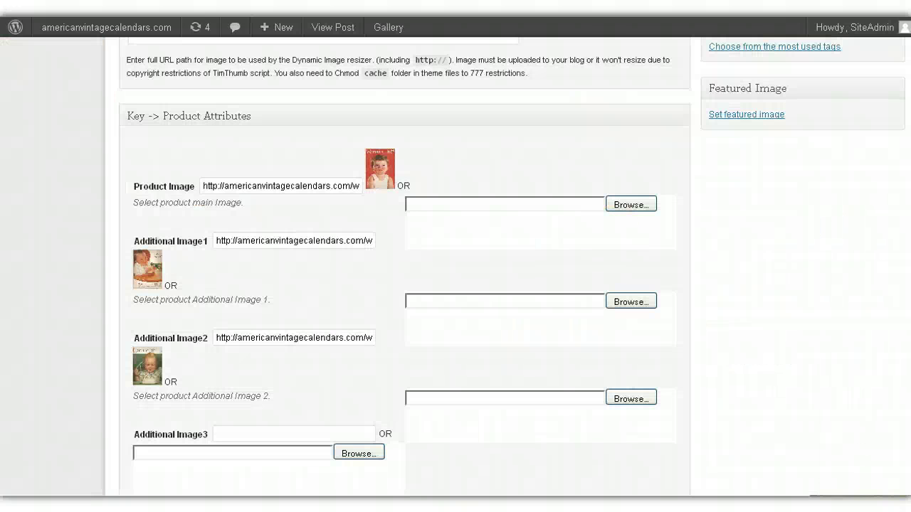
pyautogui.scroll(-5, 456, 285)
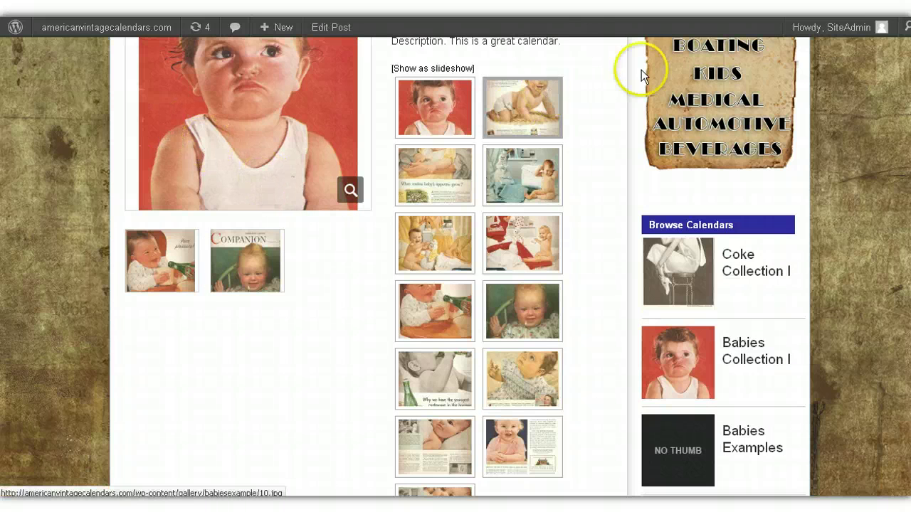
# Step: Look over the gallery thumbnails below the description and the Browse Calendars list on the product page
pyautogui.scroll(3, 603, 203)
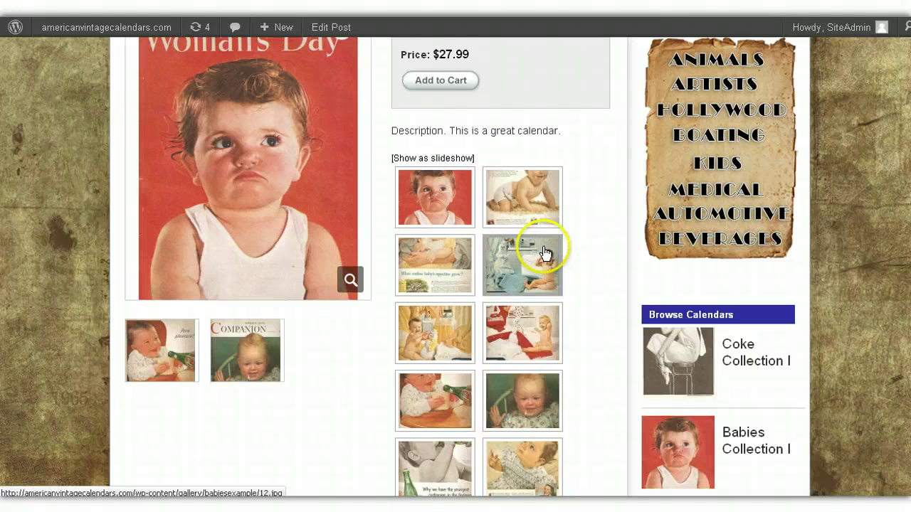
pyautogui.scroll(-3, 629, 239)
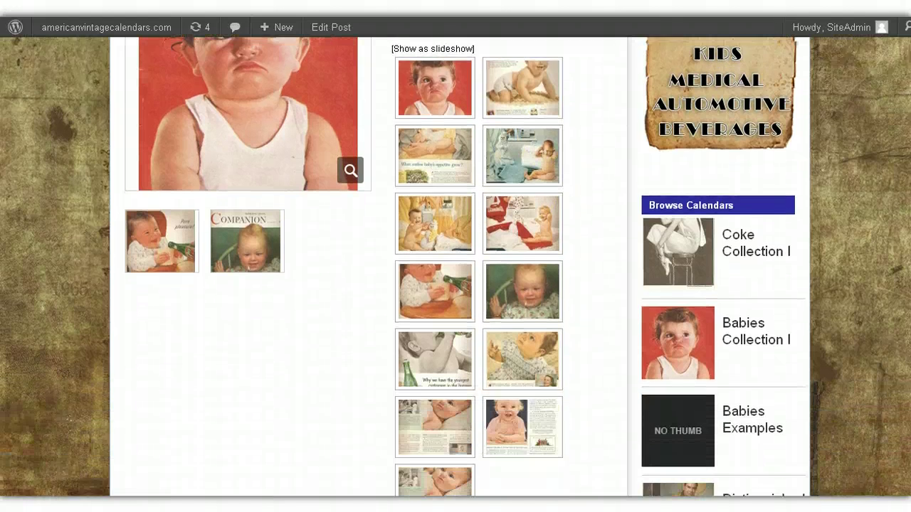
pyautogui.scroll(3, 629, 239)
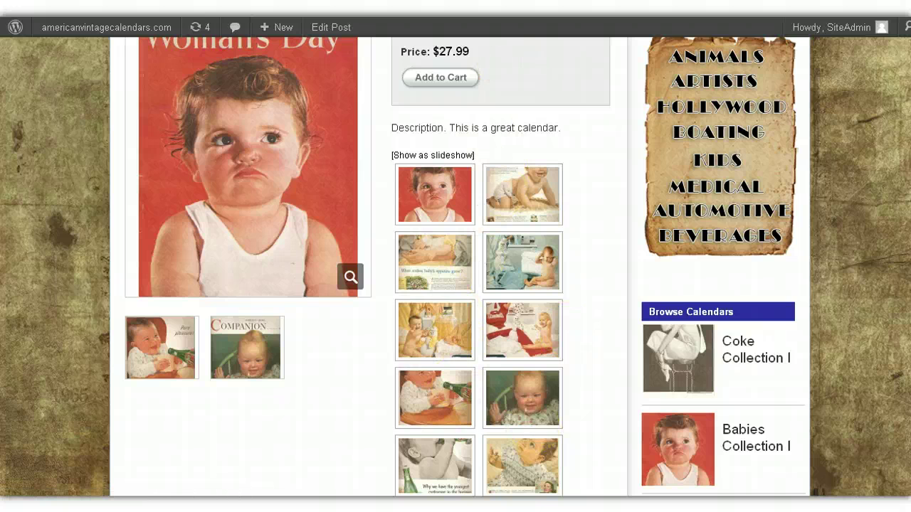
pyautogui.scroll(-5, 455, 267)
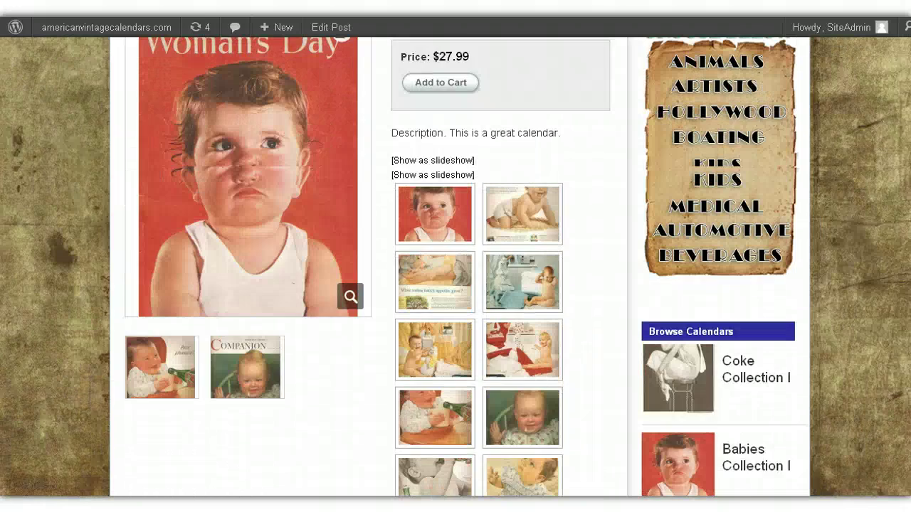
pyautogui.scroll(2, 456, 267)
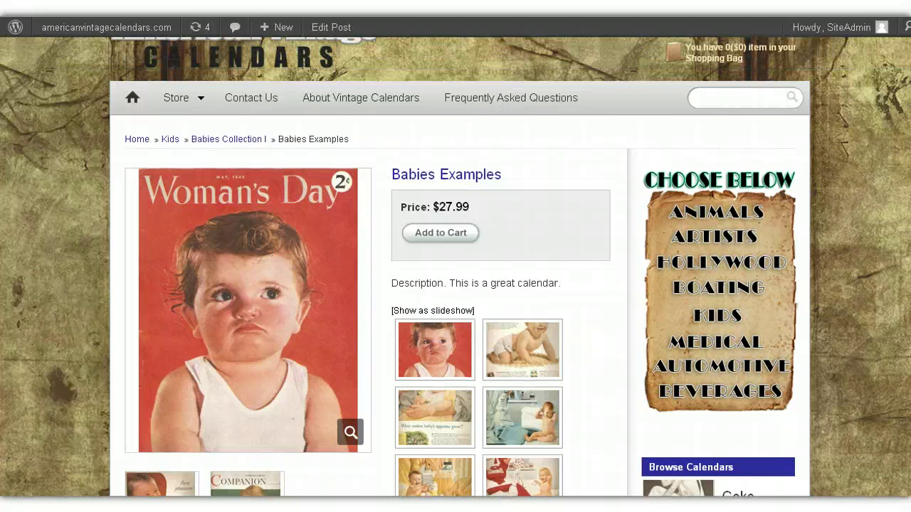